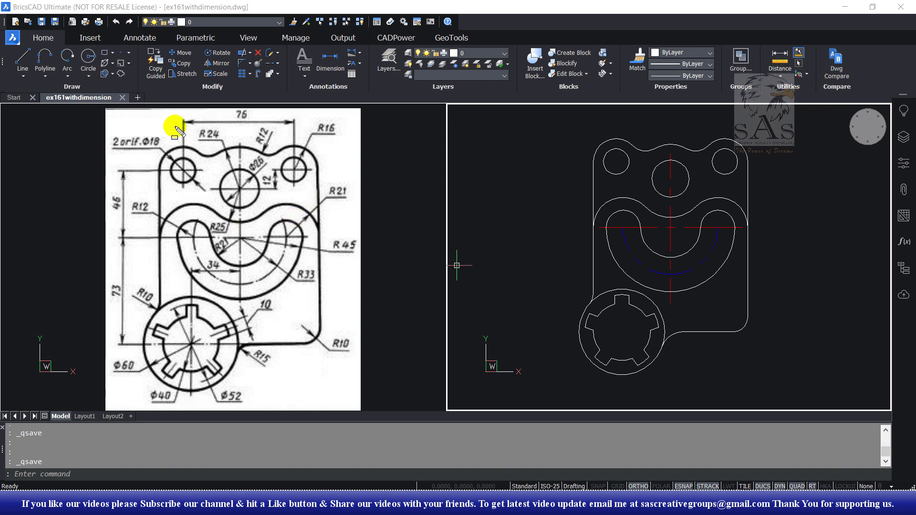
Mark the 76, 46, 73, 12 and 34 dimensions on the reference image, then clear the marks
left_click_drag(174, 111, 318, 134)
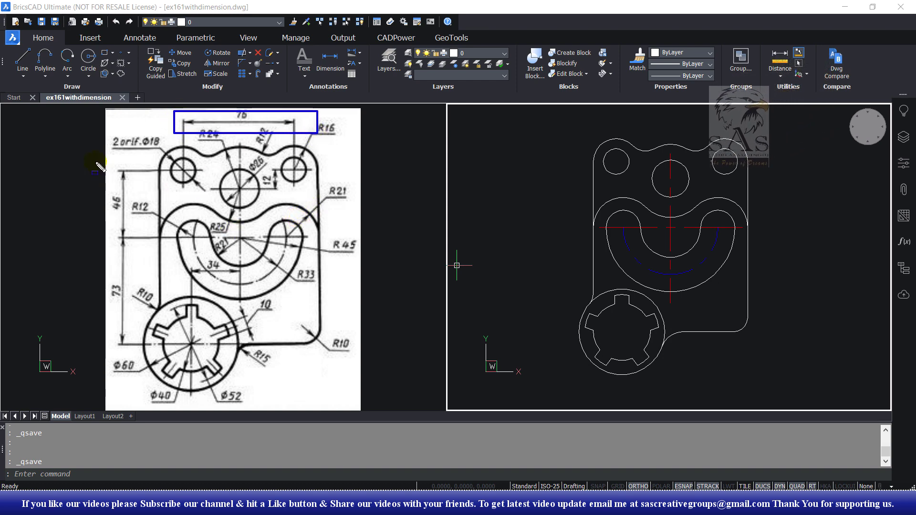
left_click_drag(96, 162, 138, 361)
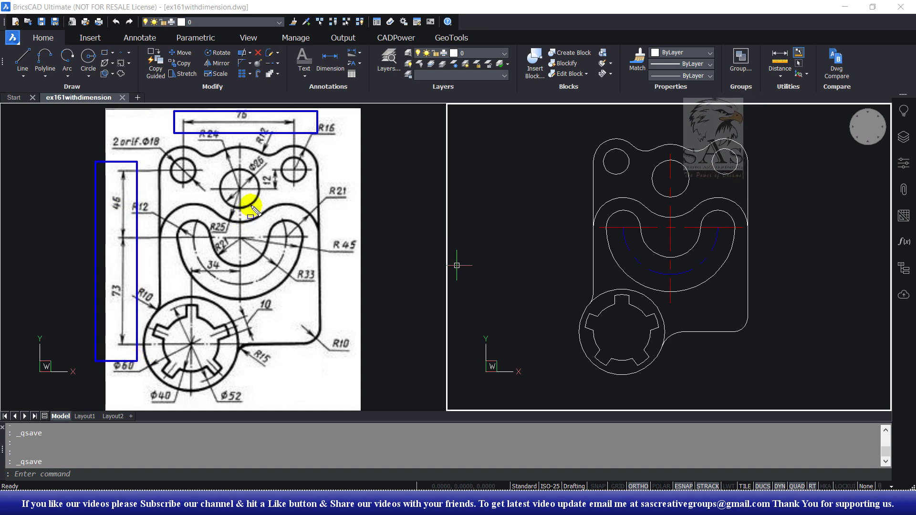
left_click_drag(260, 167, 287, 210)
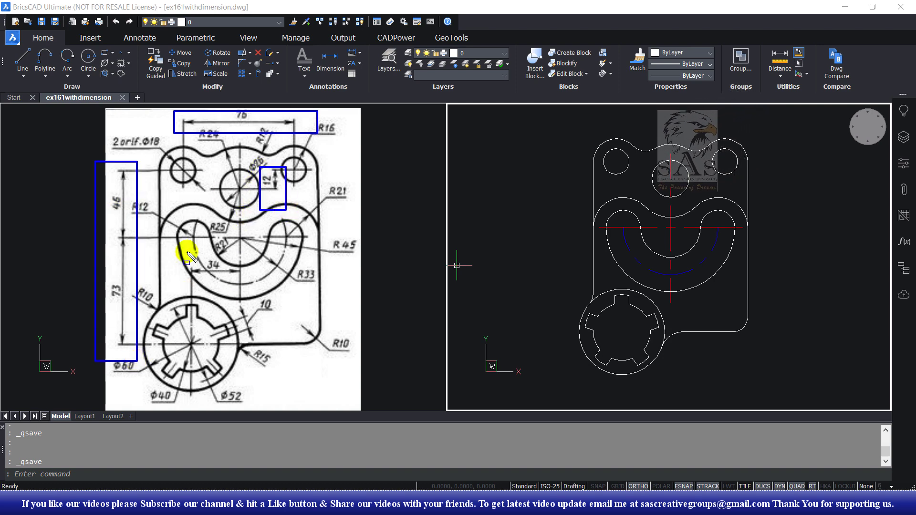
left_click_drag(185, 255, 241, 289)
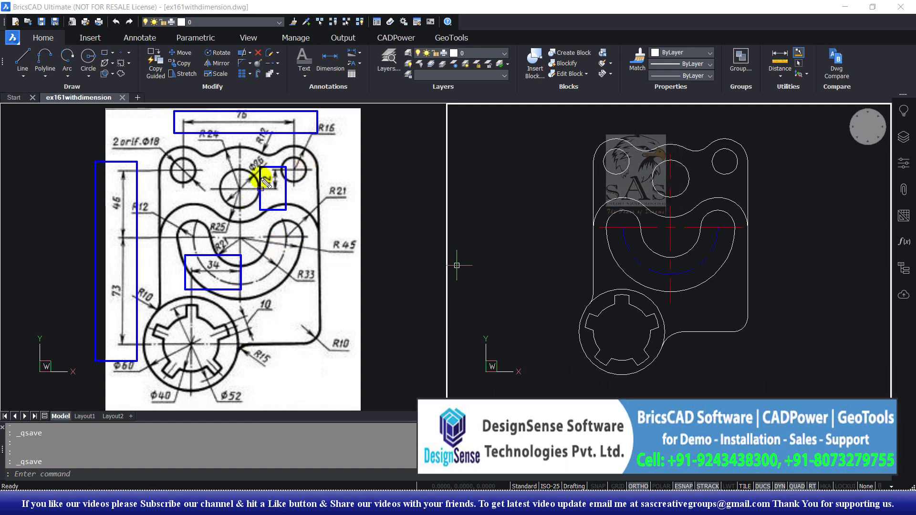
key("Escape")
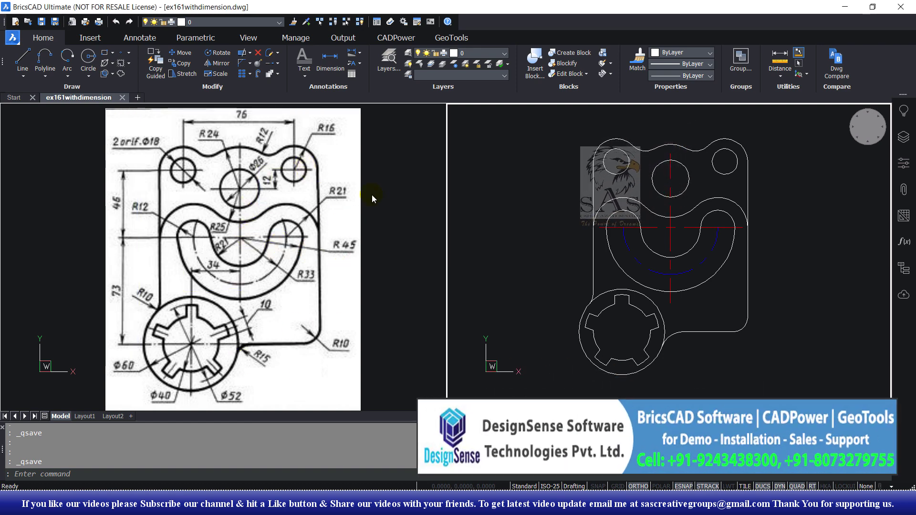
Add a linear 76 dimension between the two small top hole centres, placed above the part
left_click(354, 52)
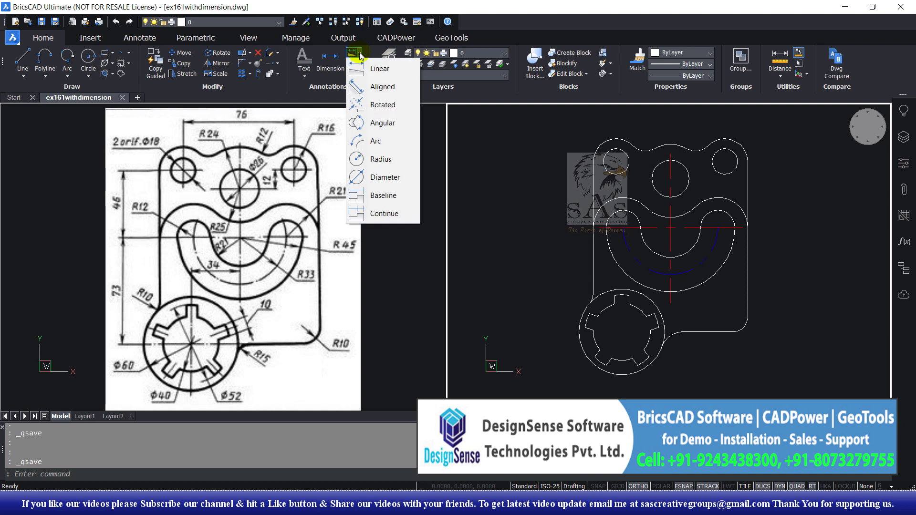
left_click(377, 72)
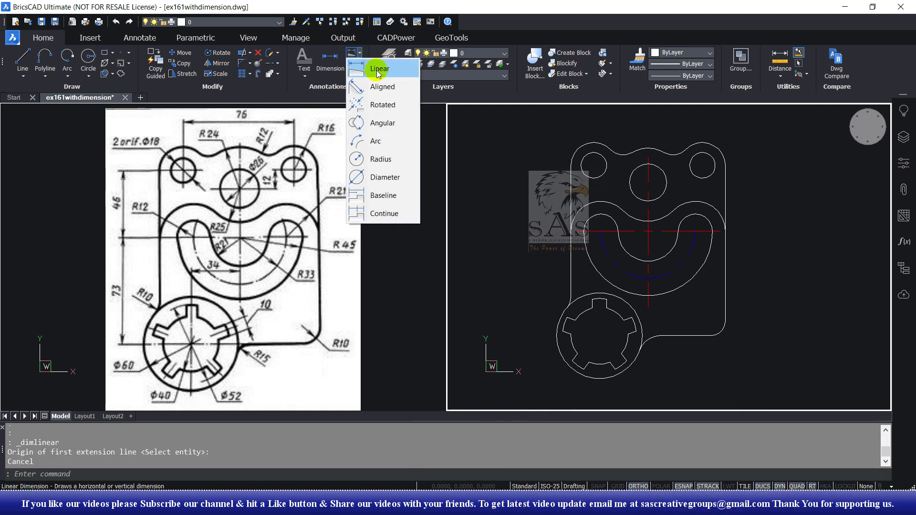
left_click(594, 165)
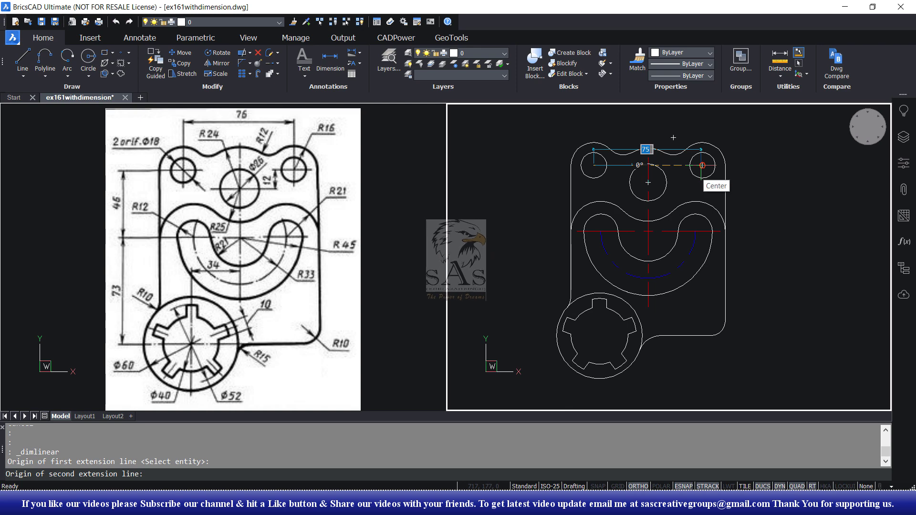
left_click(702, 166)
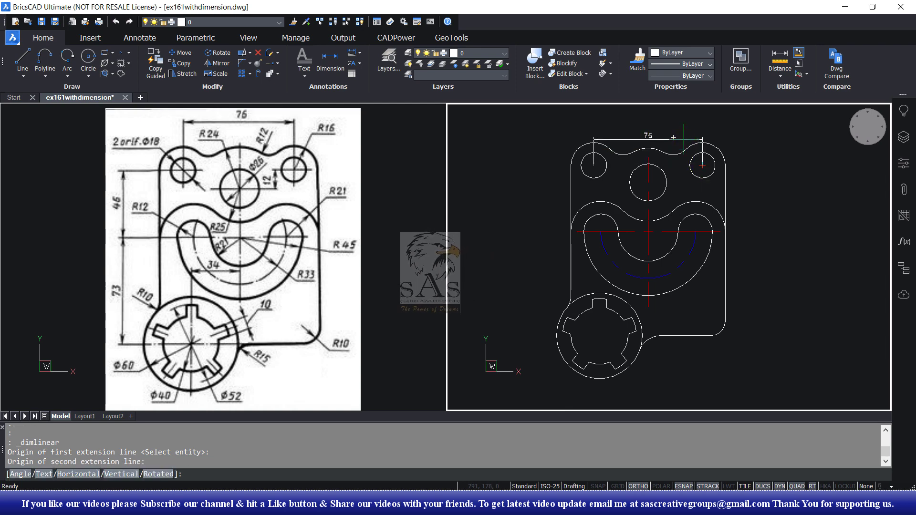
scroll(682, 135, "up", 3)
middle_click_drag(666, 140, 708, 235)
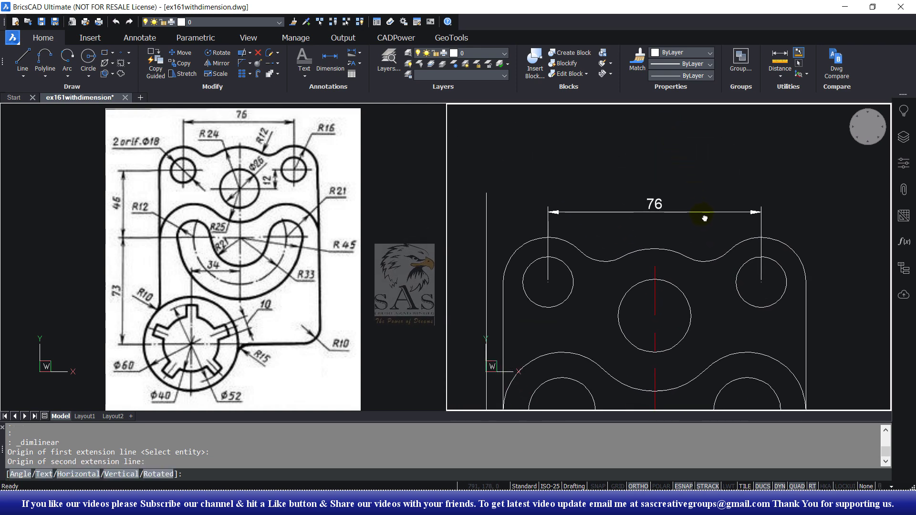
left_click(697, 166)
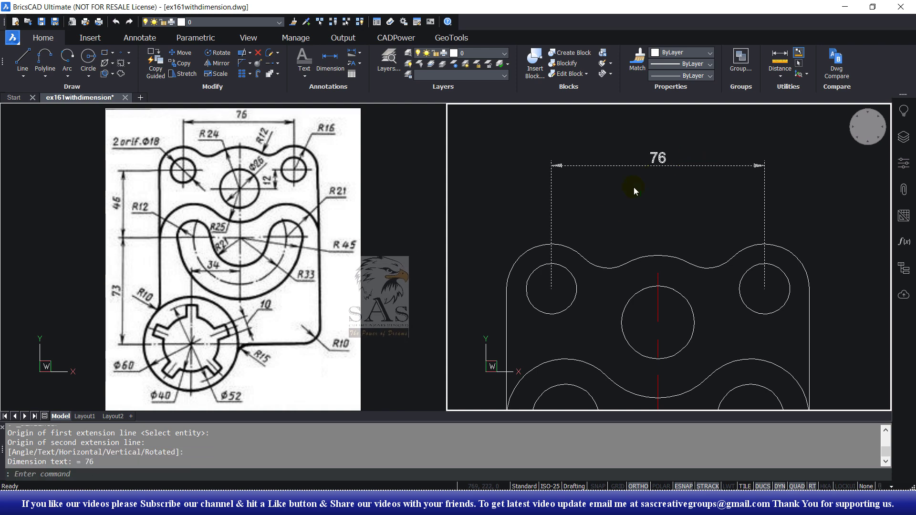
middle_click_drag(608, 236, 604, 219)
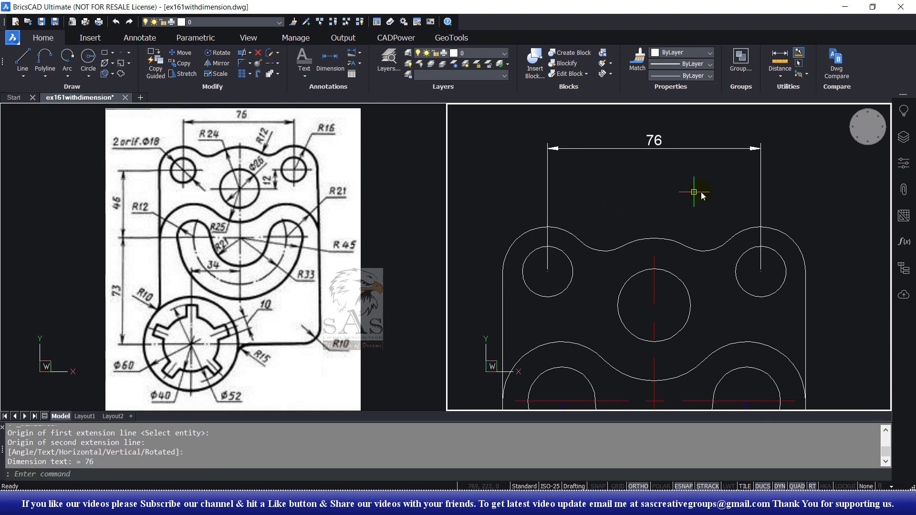
key("Escape")
key("Escape")
scroll(620, 200, "down", 3)
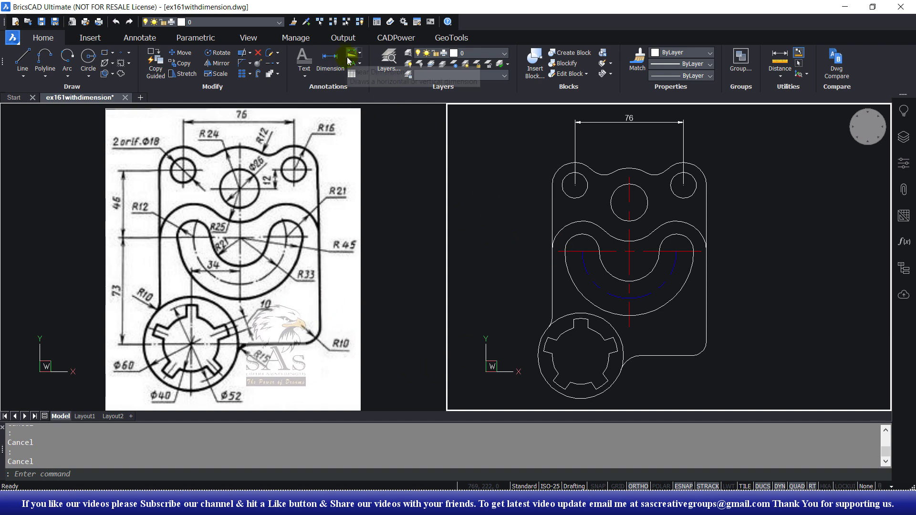
Dimension the top-left hole centre down to the slot centre line as a vertical 46, left of the part
left_click(351, 57)
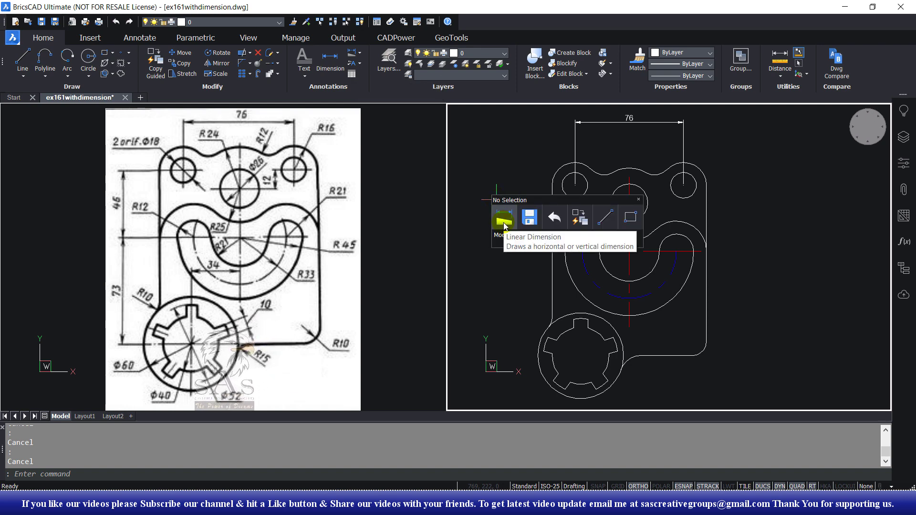
mouse_move(503, 218)
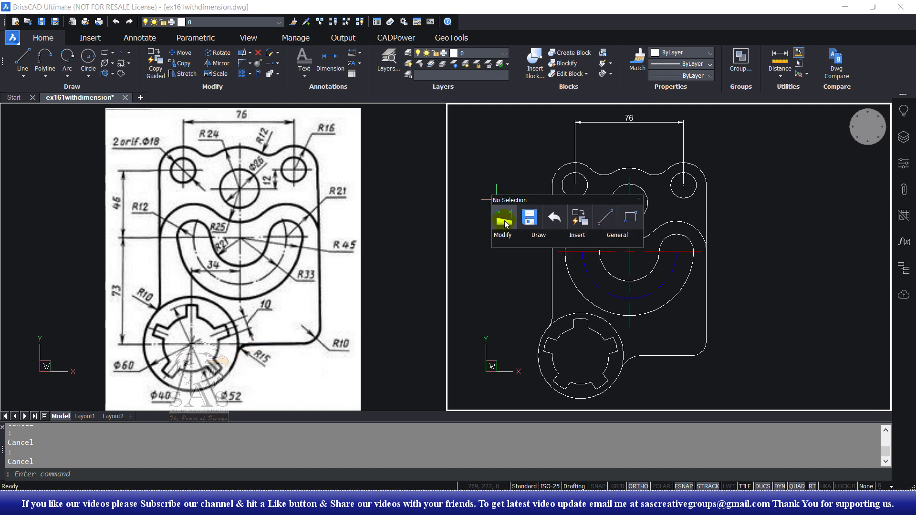
left_click(505, 223)
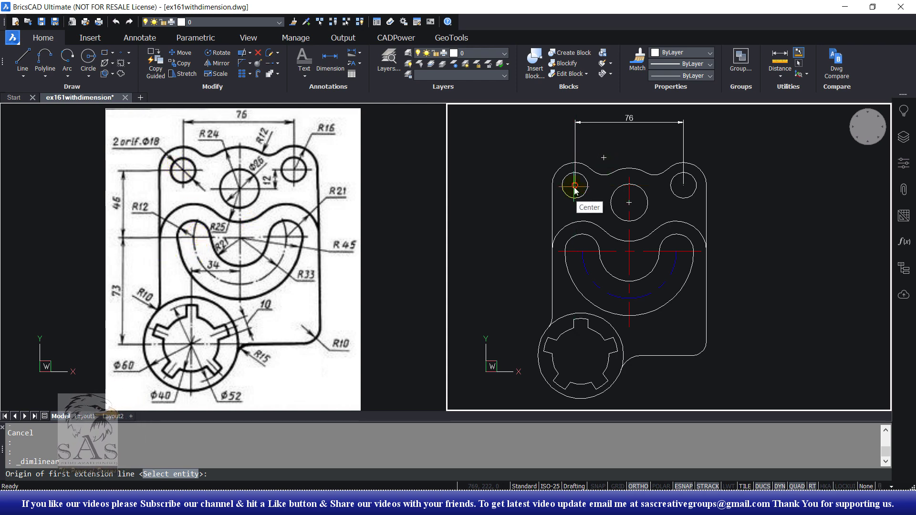
left_click(575, 186)
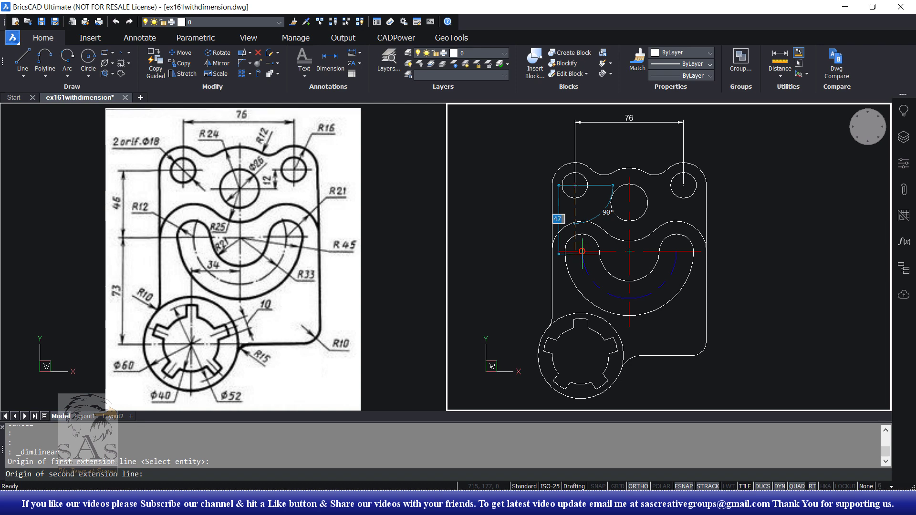
left_click(583, 251)
scroll(538, 248, "up", 3)
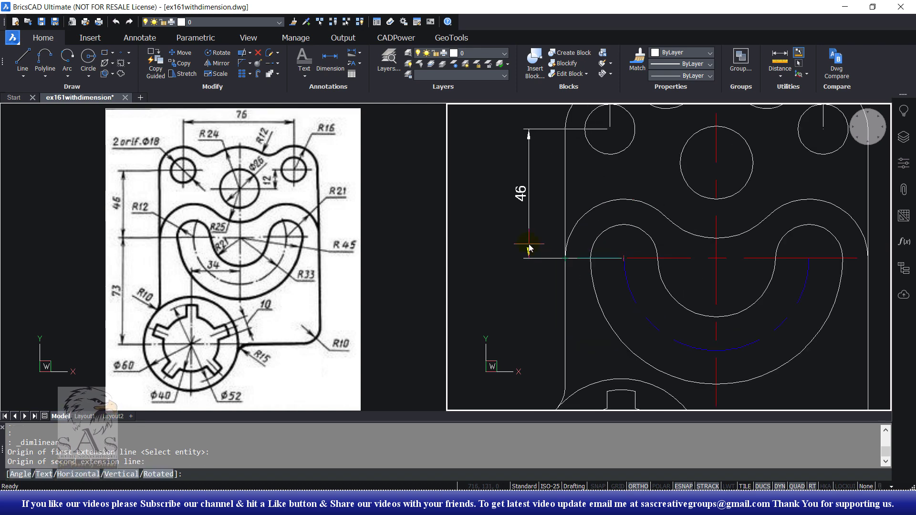
scroll(497, 248, "down", 3)
left_click(501, 242)
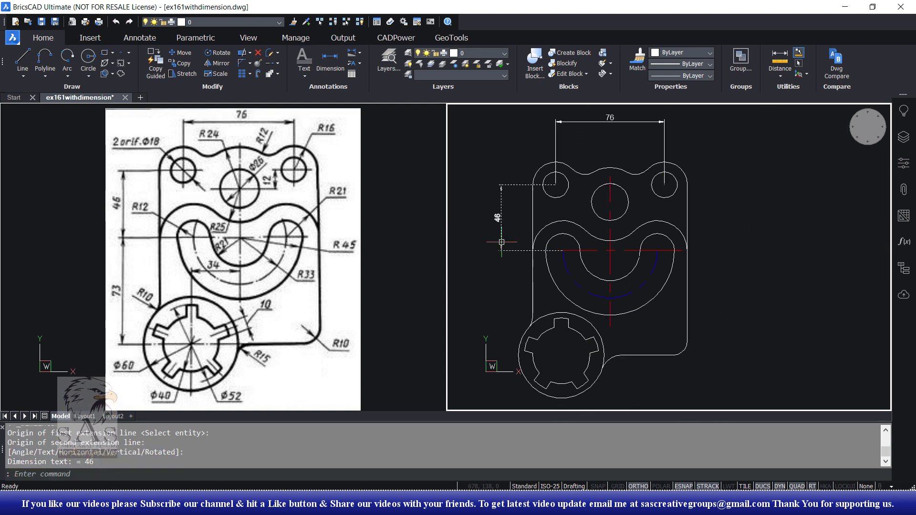
scroll(524, 249, "up", 3)
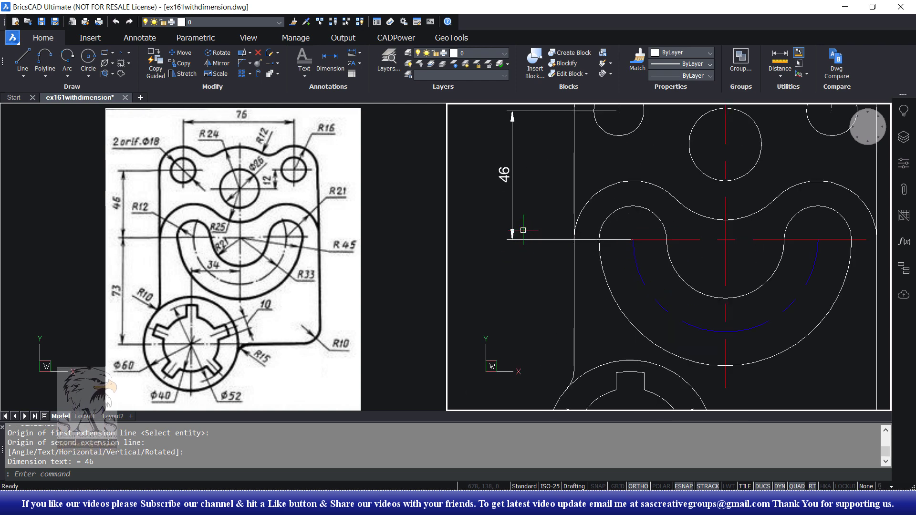
scroll(532, 235, "down", 1)
scroll(573, 292, "down", 1)
scroll(493, 219, "down", 1)
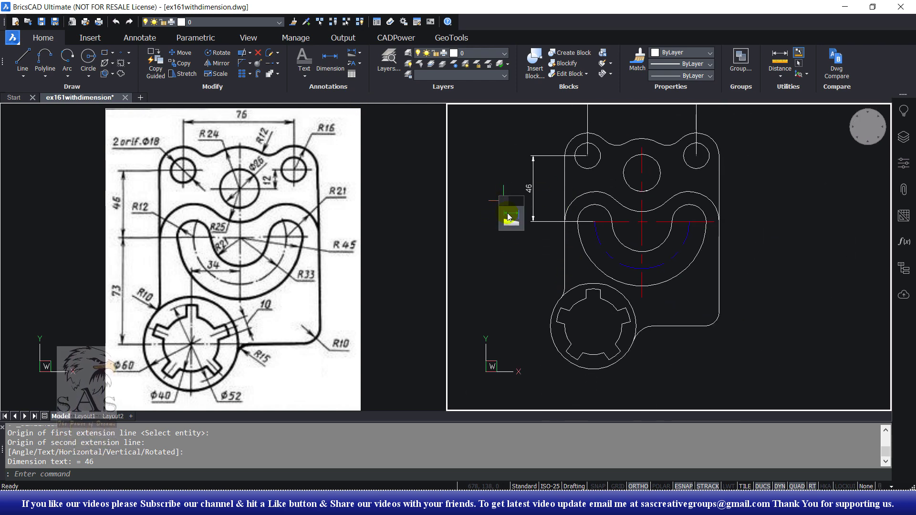
key("Return")
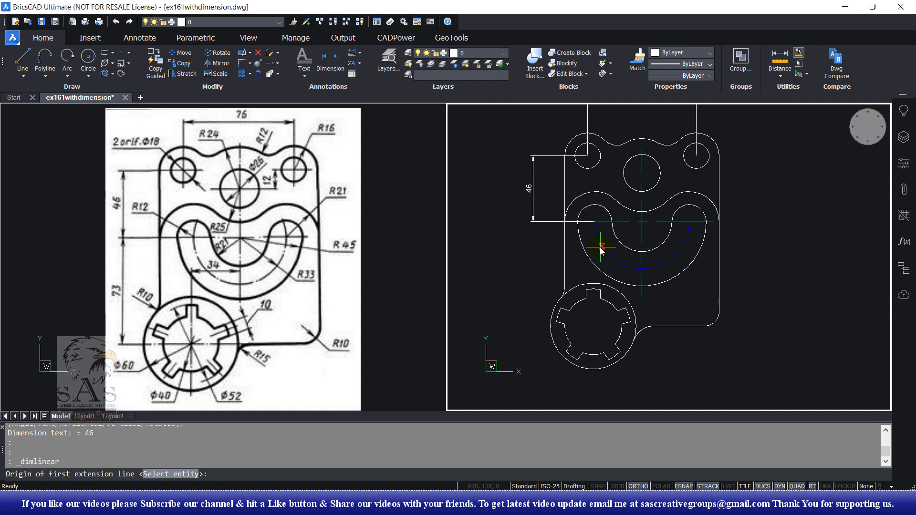
Stack a vertical 73 dimension under the 46, from the slot centre line to the large circle centre
left_click(594, 222)
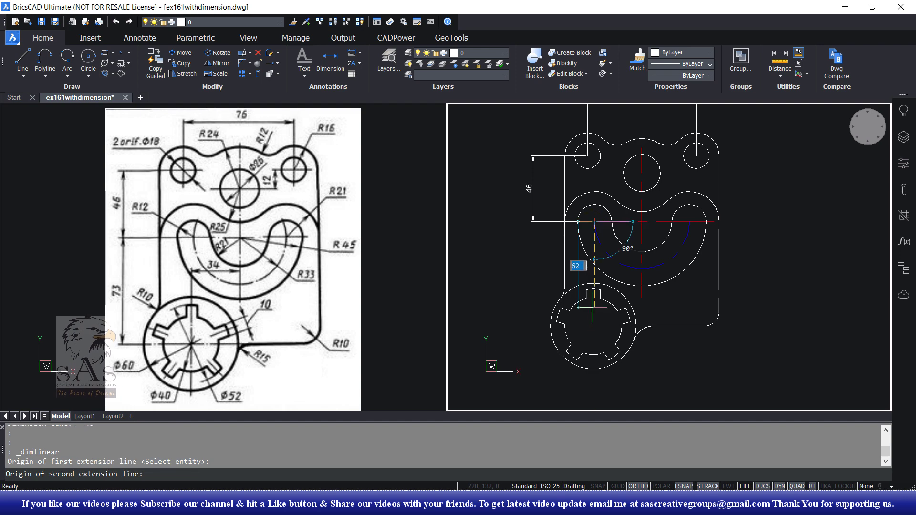
left_click(592, 326)
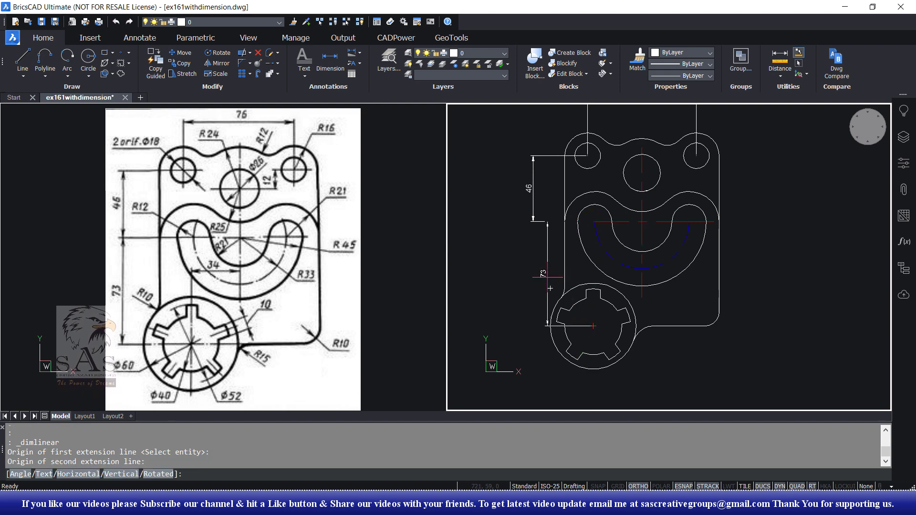
left_click(534, 211)
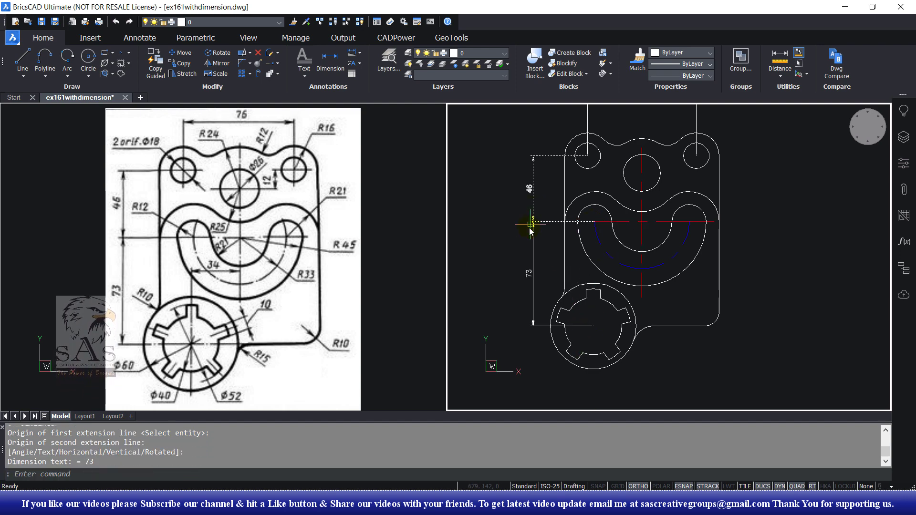
scroll(525, 231, "up", 3)
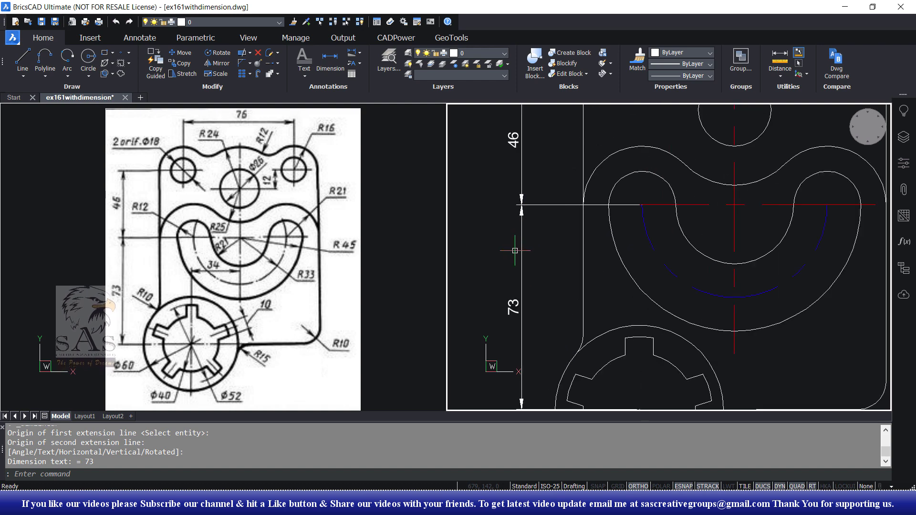
scroll(521, 262, "down", 3)
key("ctrl+z")
key("ctrl+z")
key("ctrl+z")
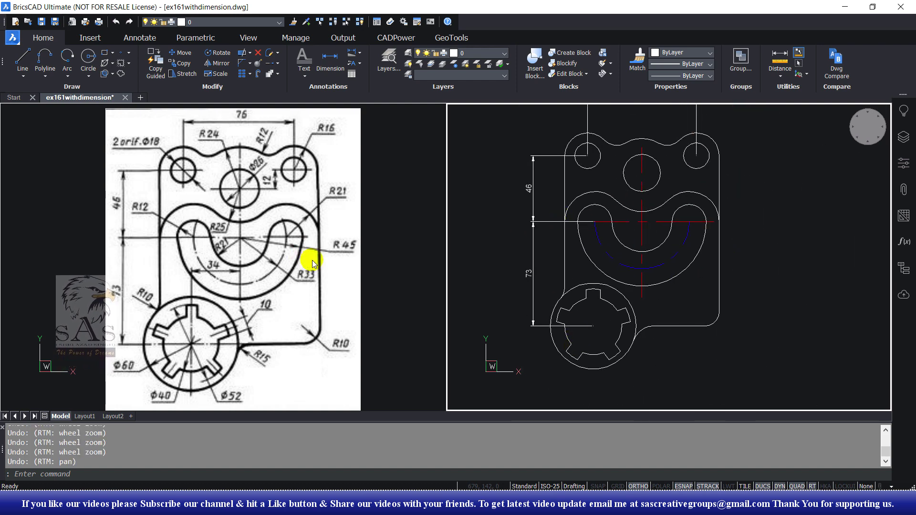
Mark the 12 on the reference, then dimension the upper-right hole to middle circle centre as 12
left_click(238, 172)
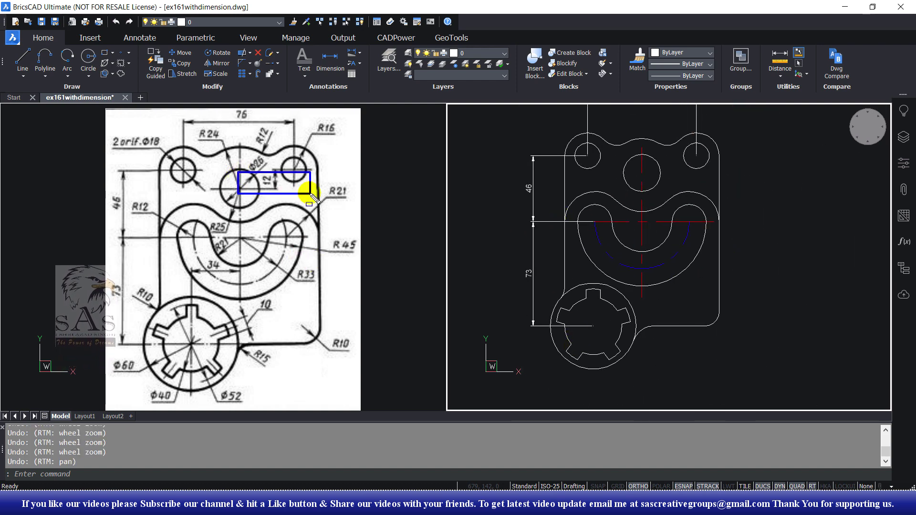
left_click(311, 194)
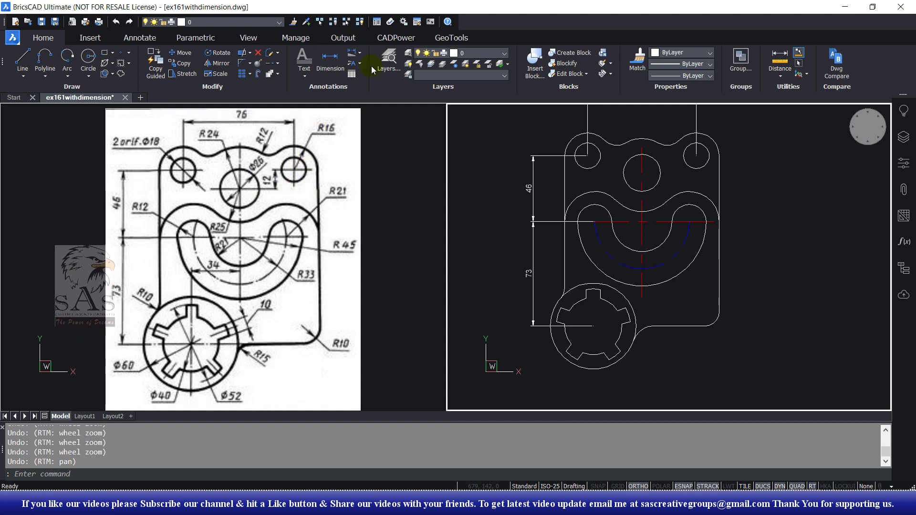
left_click(352, 59)
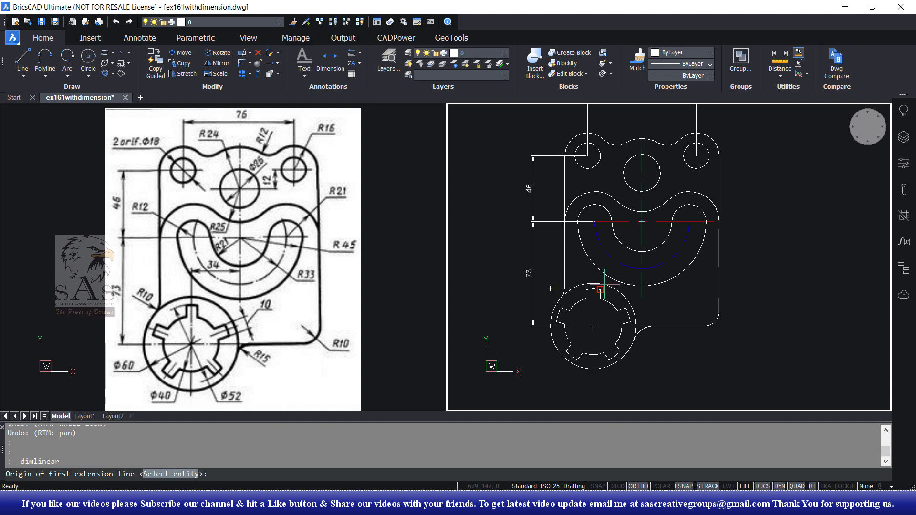
scroll(689, 160, "up", 3)
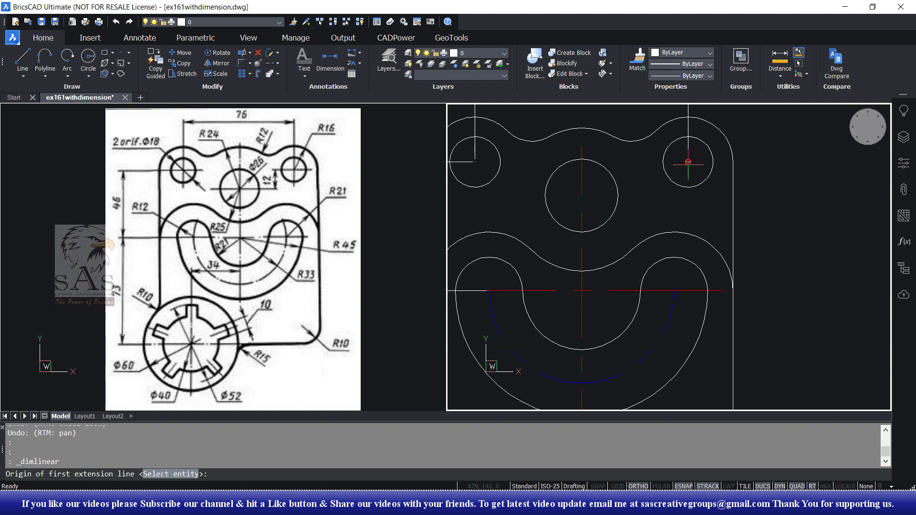
left_click(688, 162)
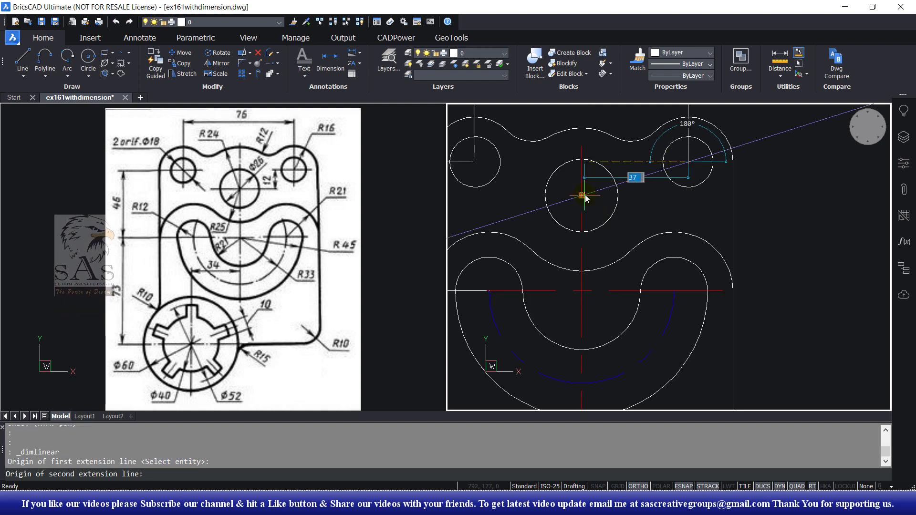
left_click(582, 195)
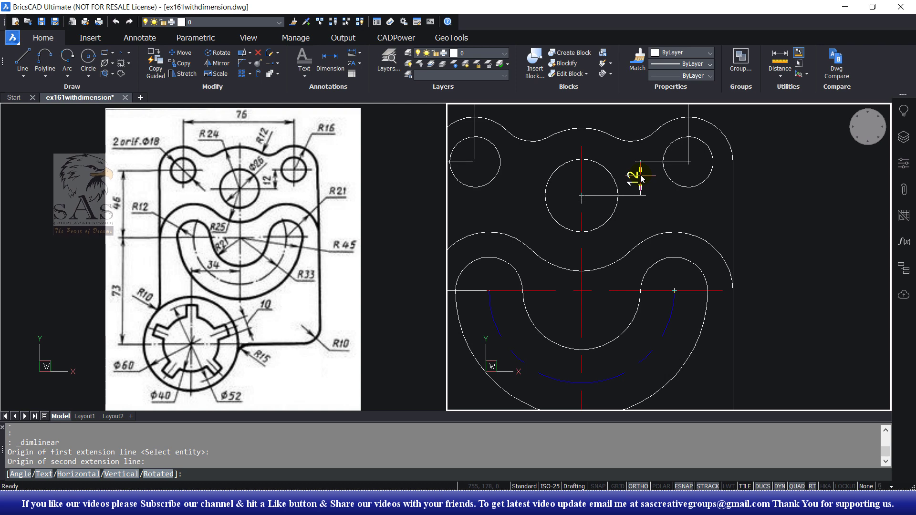
middle_click_drag(641, 179, 709, 184)
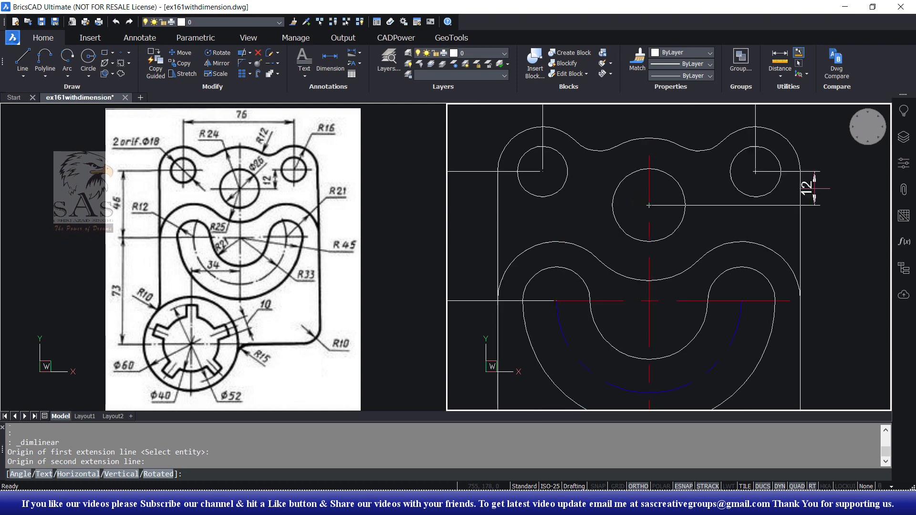
left_click(712, 198)
scroll(743, 227, "down", 2)
scroll(690, 190, "down", 2)
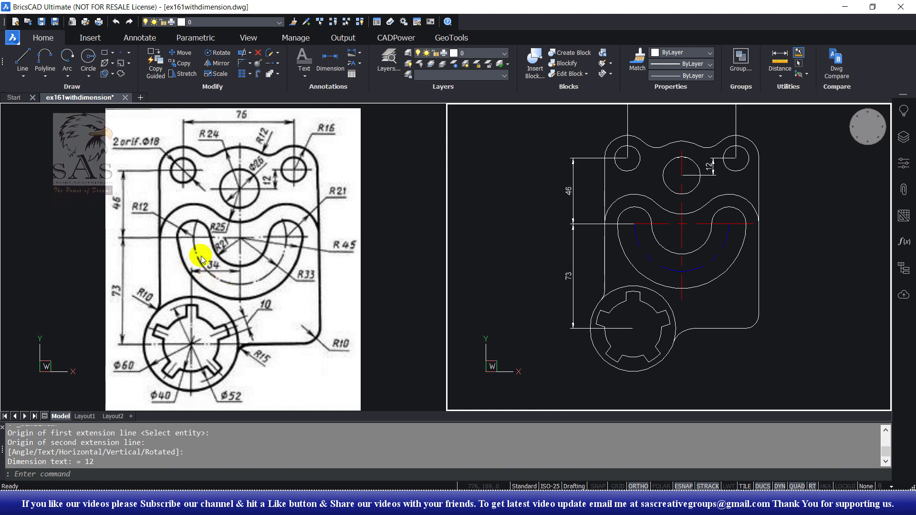
Add a 34 linear dimension inside the curved slot and erase the stray extra dimension
left_click(351, 55)
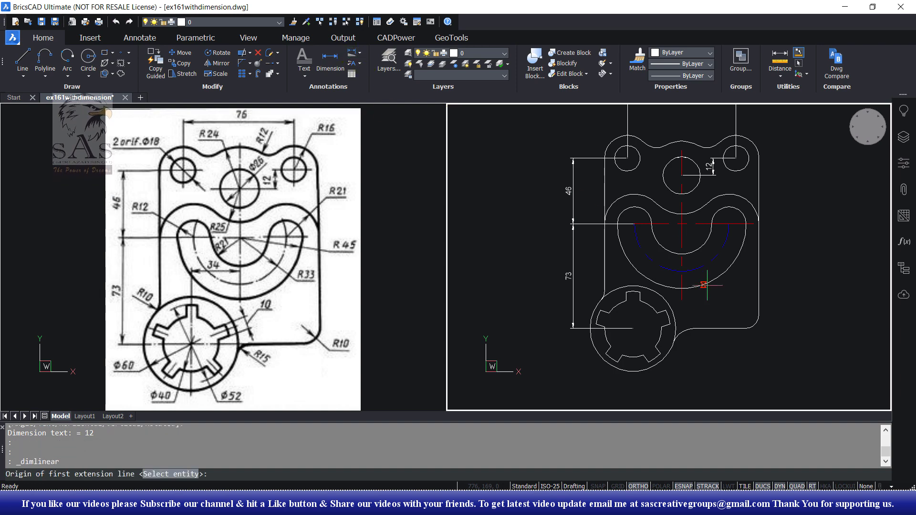
left_click(633, 328)
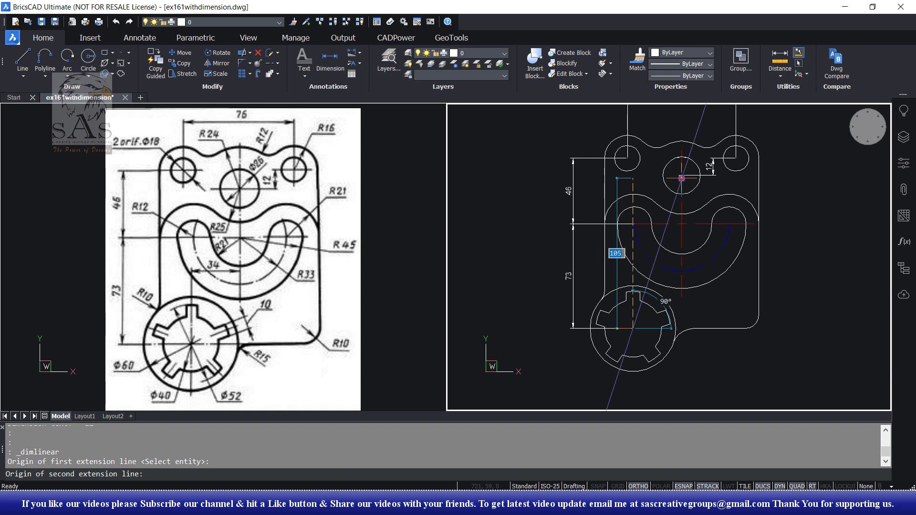
scroll(682, 176, "up", 5)
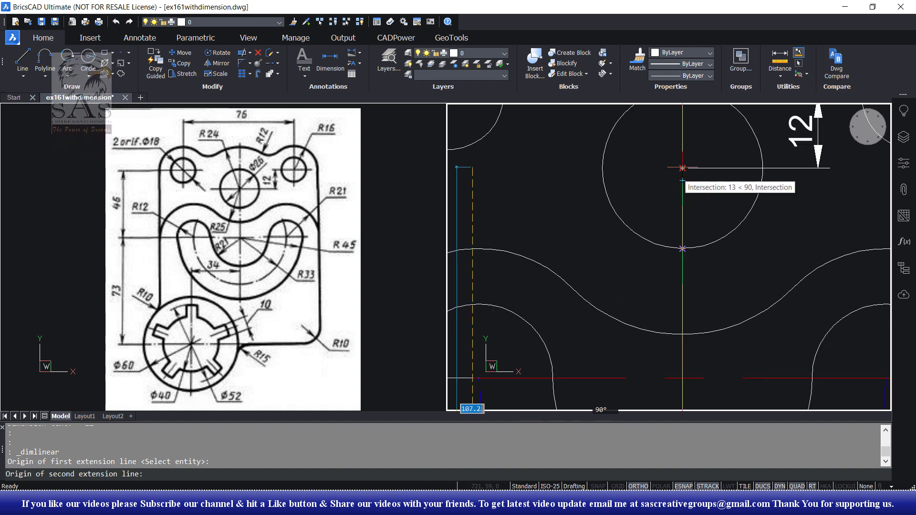
left_click(683, 163)
scroll(612, 326, "down", 5)
scroll(610, 337, "up", 4)
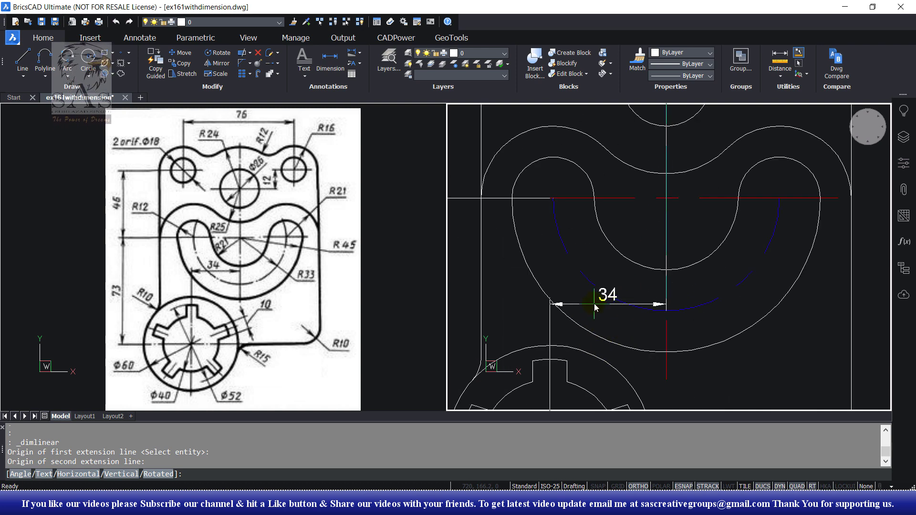
left_click(595, 307)
scroll(692, 270, "down", 4)
left_click(747, 271)
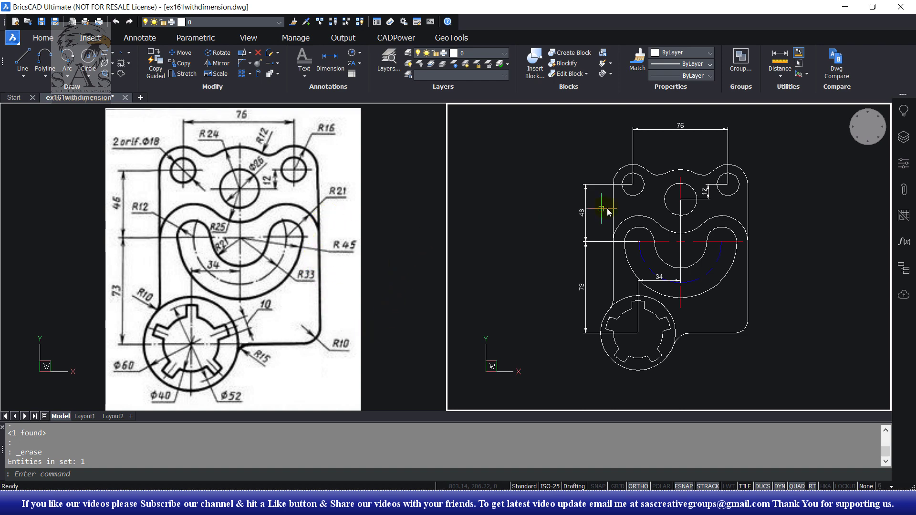
Label the upper-right outer arc with an R16 radius dimension placed outside the part
left_click(360, 53)
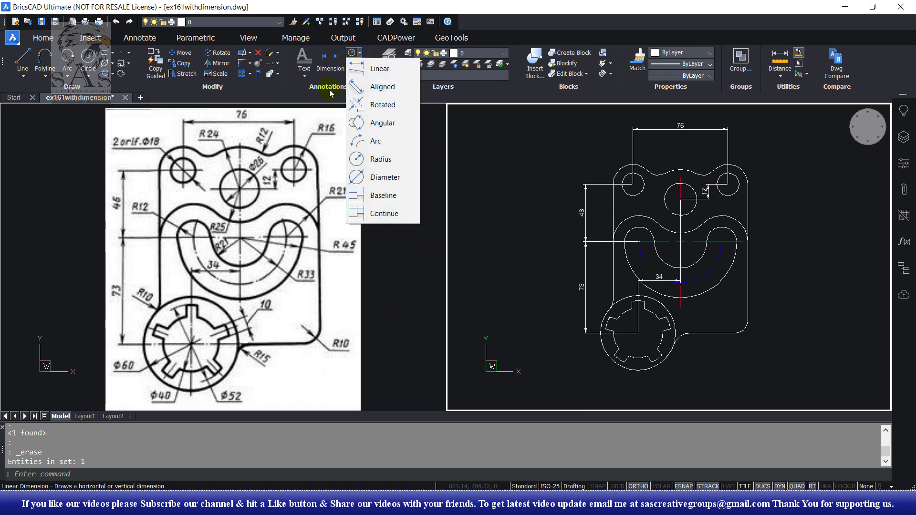
left_click(396, 162)
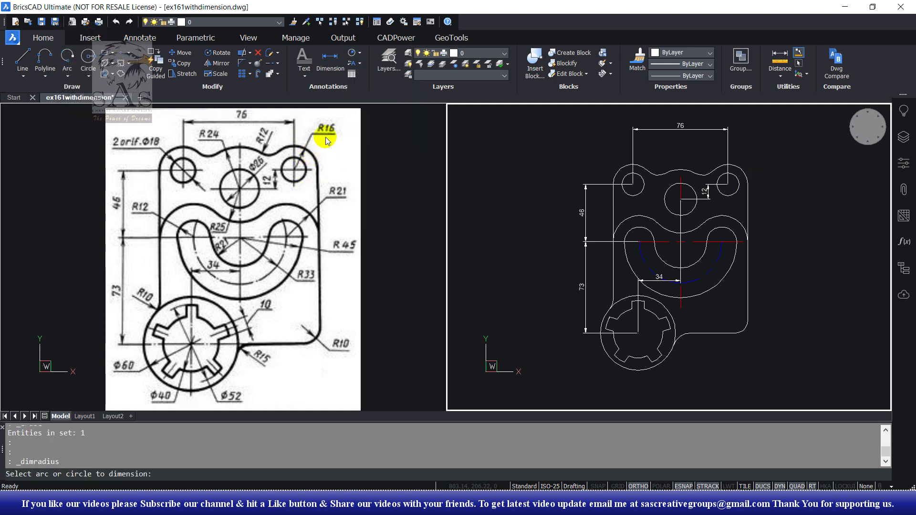
left_click(742, 172)
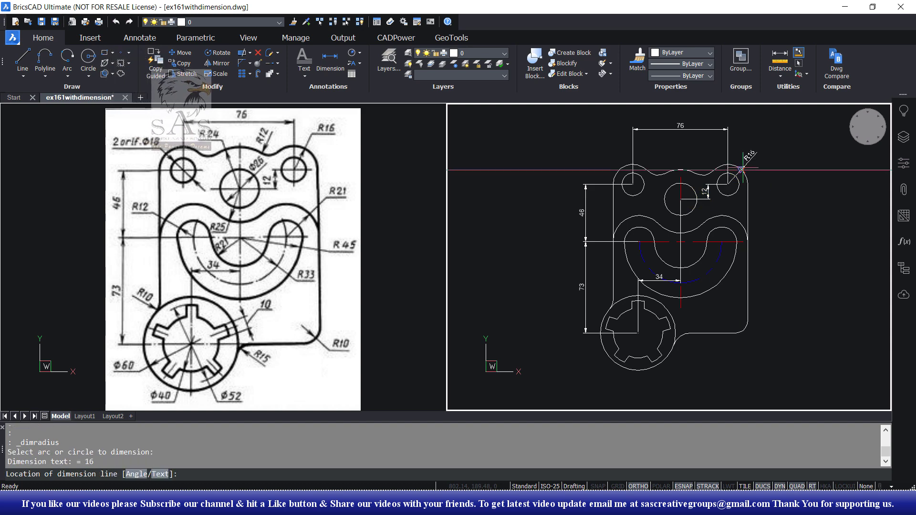
scroll(742, 170, "up", 1)
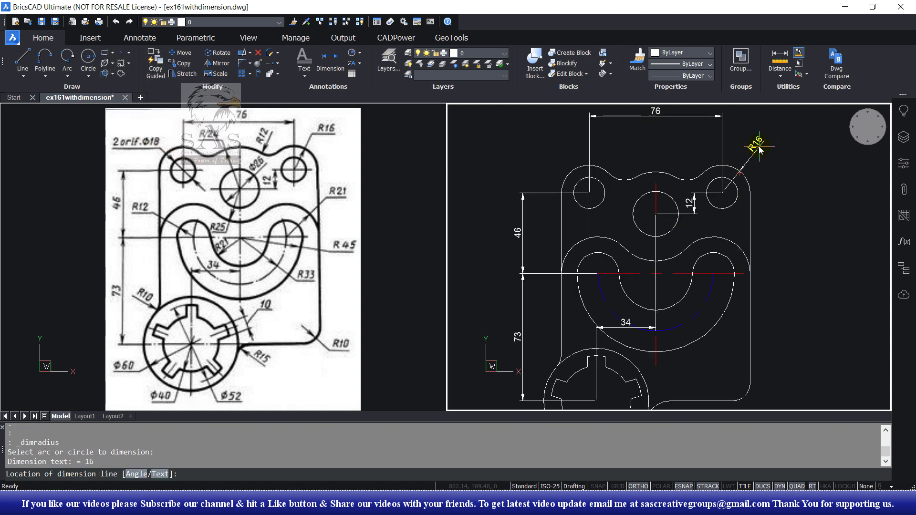
left_click(759, 149)
middle_click_drag(658, 174, 652, 189)
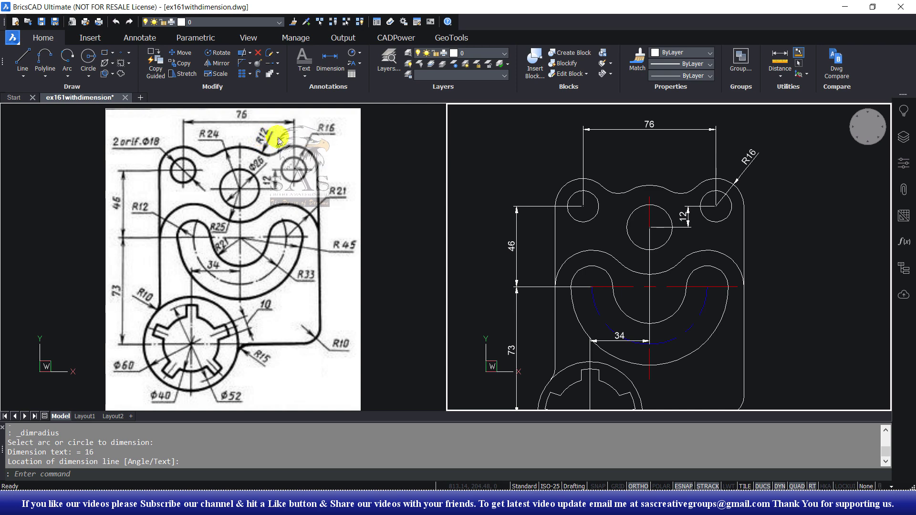
Add R12 to the top notch and R24 to the arc around the central hole
key("Return")
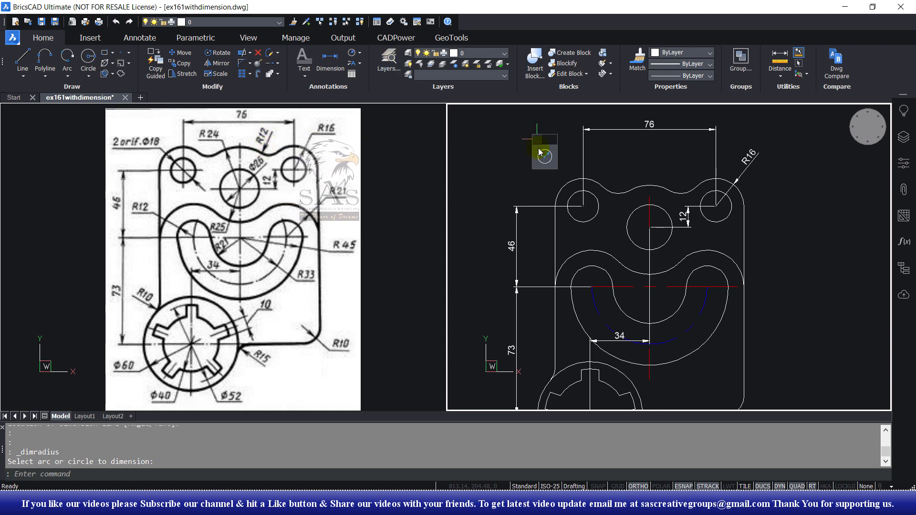
key("Return")
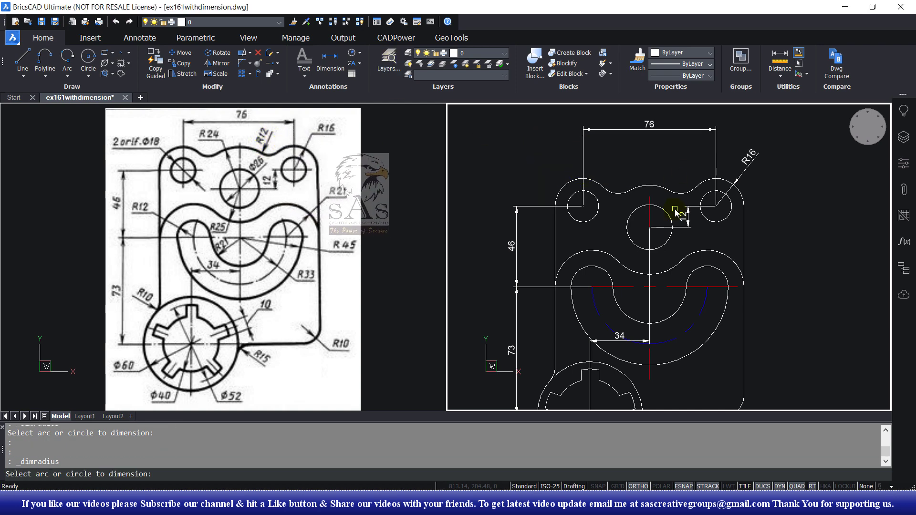
left_click(677, 190)
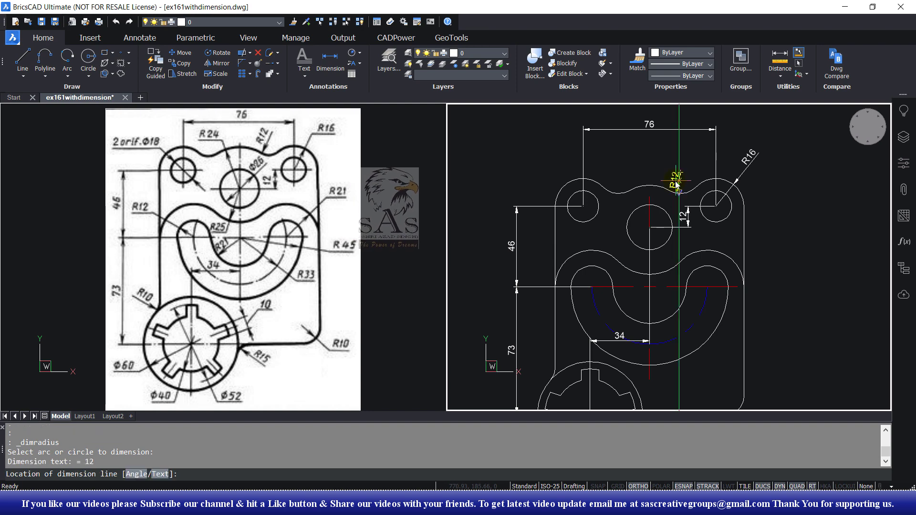
scroll(677, 184, "up", 4)
left_click(686, 168)
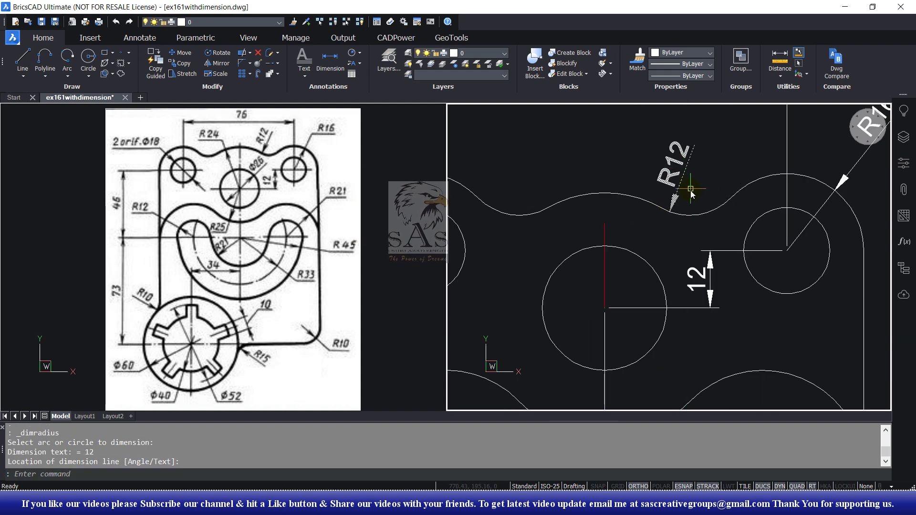
scroll(688, 187, "down", 3)
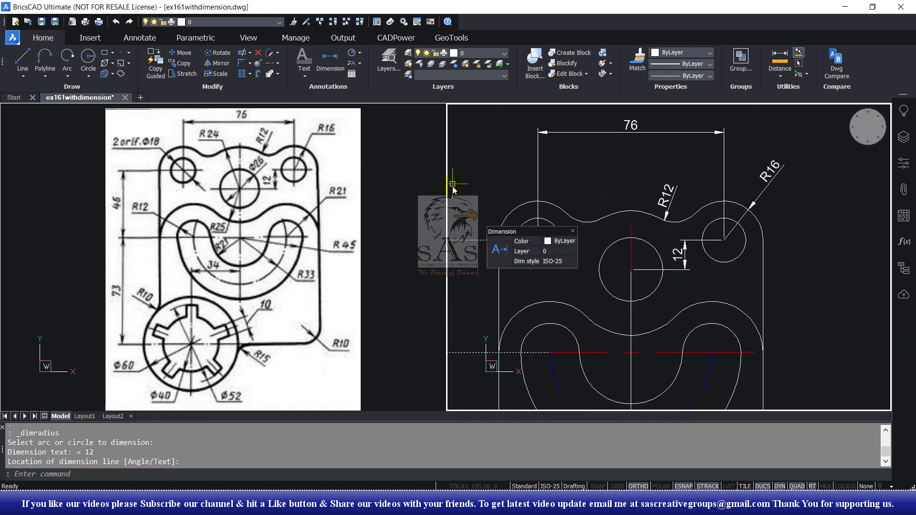
right_click(576, 162)
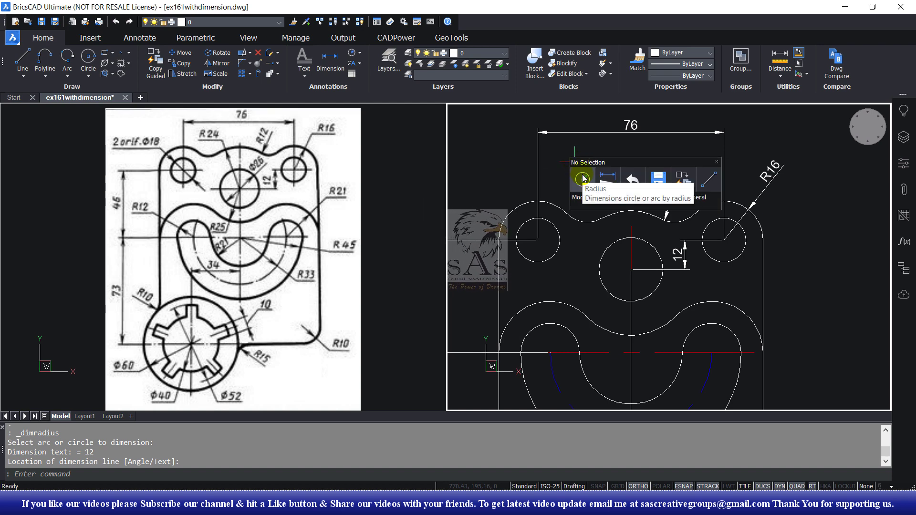
key("Return")
left_click(627, 218)
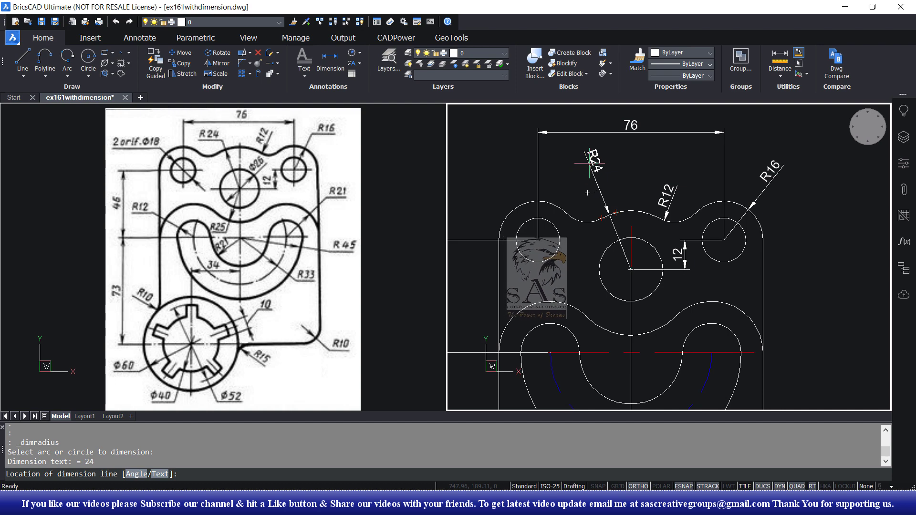
left_click(588, 172)
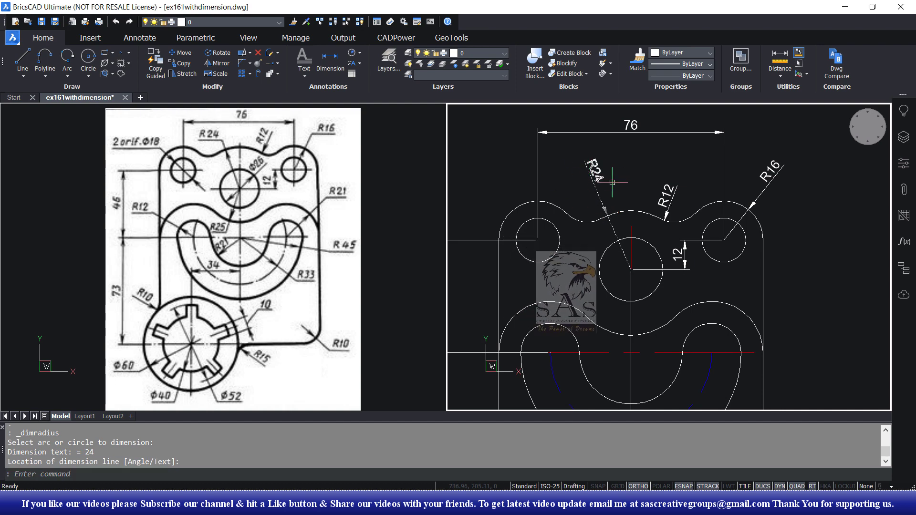
Place a Ø18 diameter dimension on the upper-left hole, angled up to the left
mouse_move(617, 231)
middle_mouse_down()
mouse_move(616, 210)
mouse_move(631, 228)
middle_mouse_up()
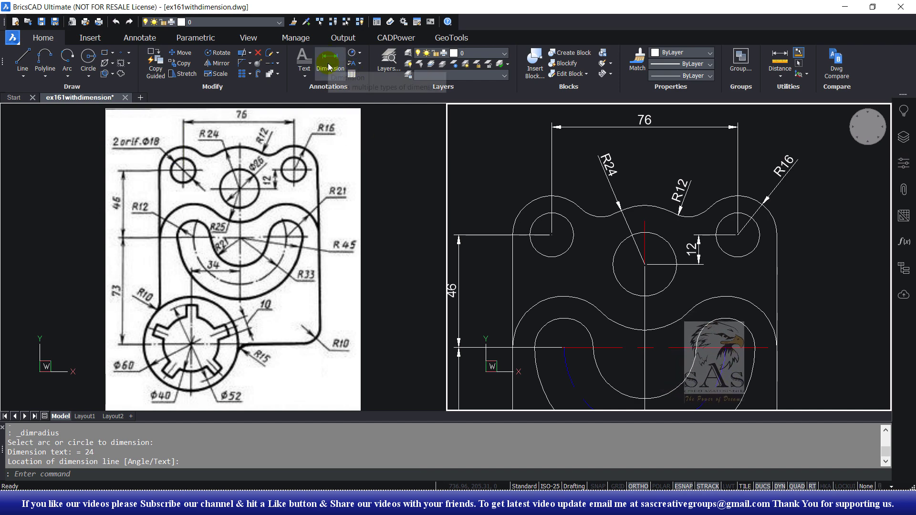
left_click(329, 60)
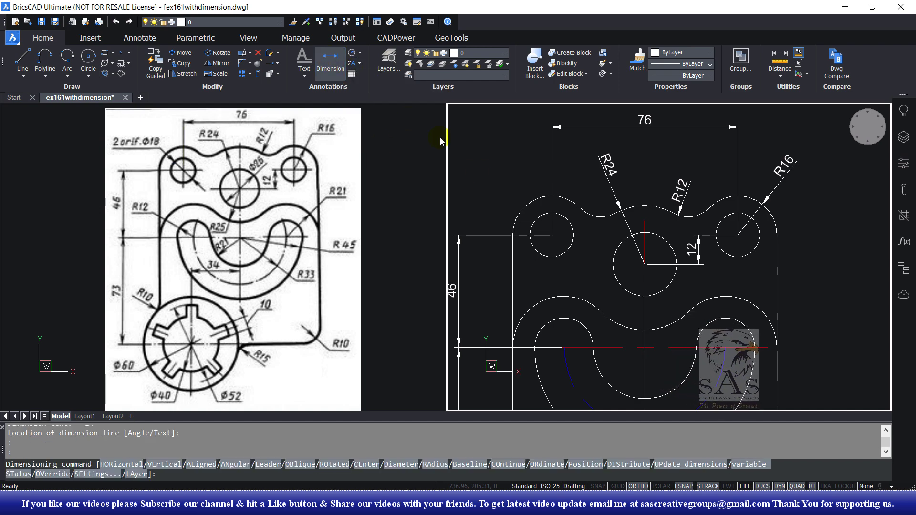
left_click(533, 219)
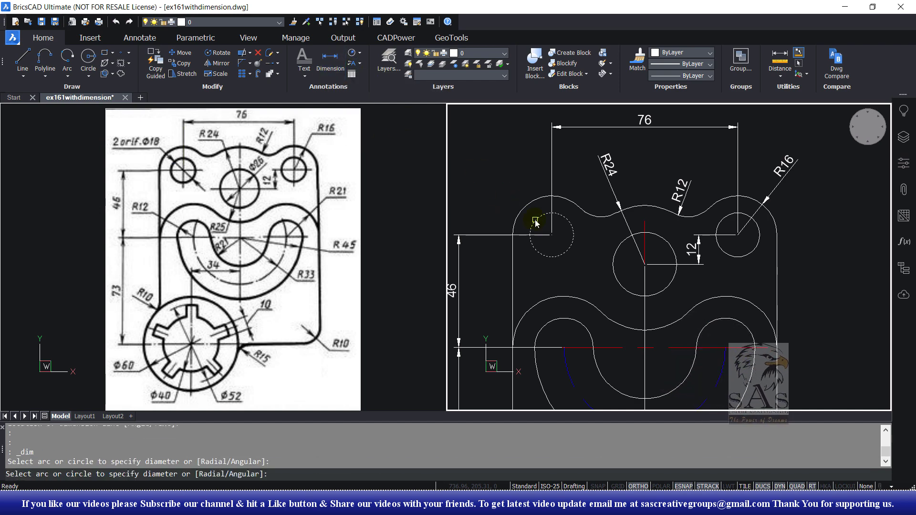
left_click(487, 176)
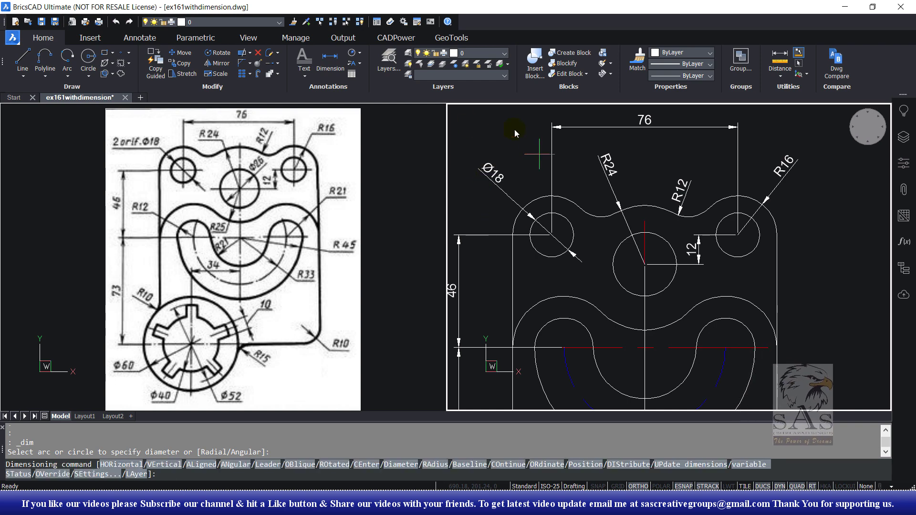
key("Return")
key("Escape")
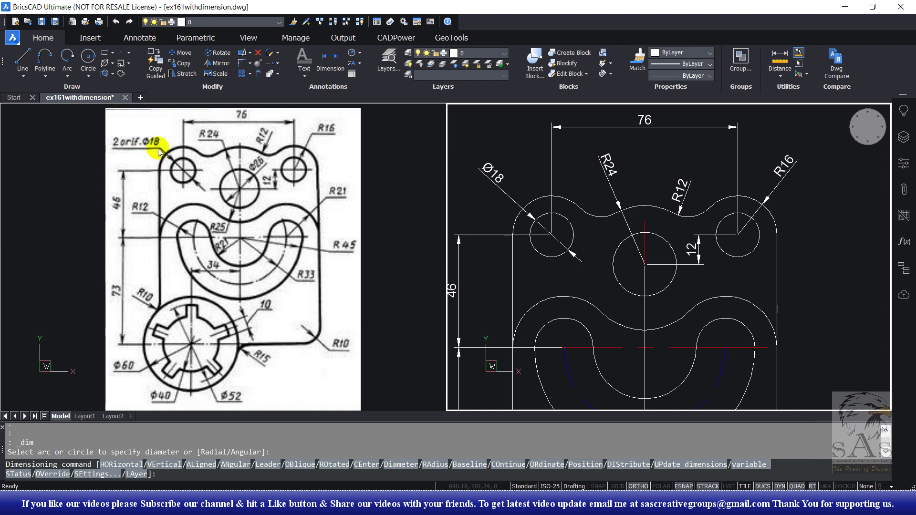
left_click(500, 179)
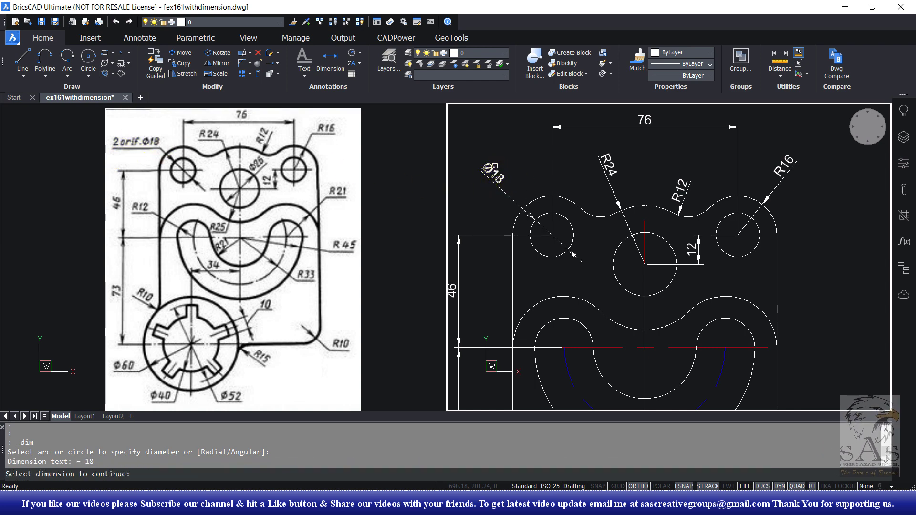
key("Escape")
type("2 Orif.")
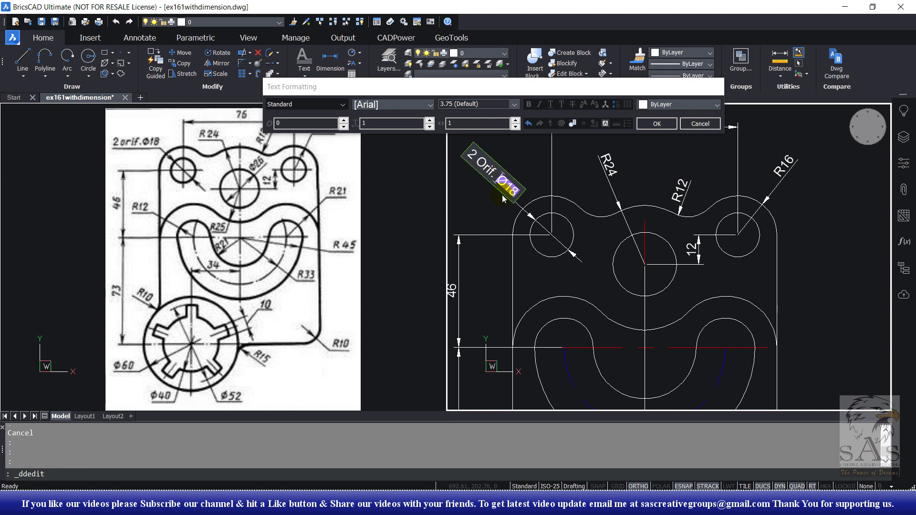
Confirm the edited diameter text so it reads '2 Orif. Ø18'
left_click(656, 124)
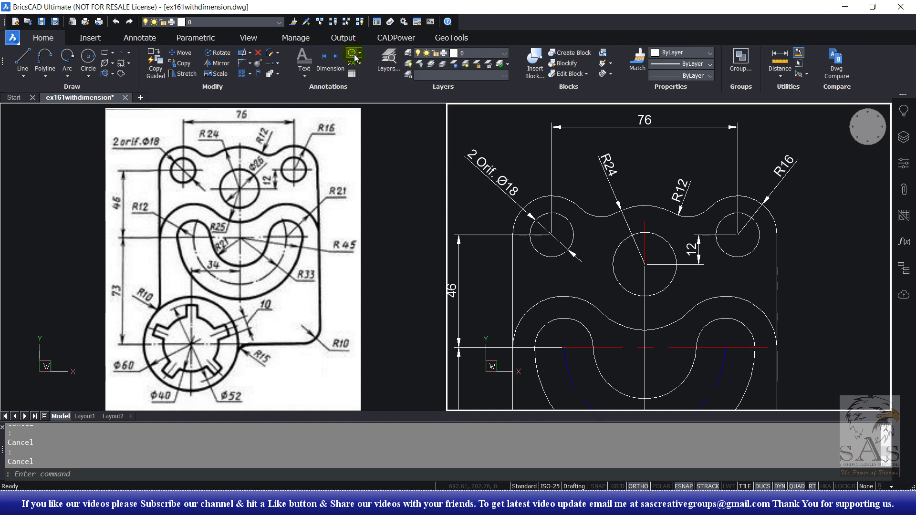
Label the upper-right outer arc R21 and the large outer slot arc R45
middle_click_drag(723, 313, 726, 206)
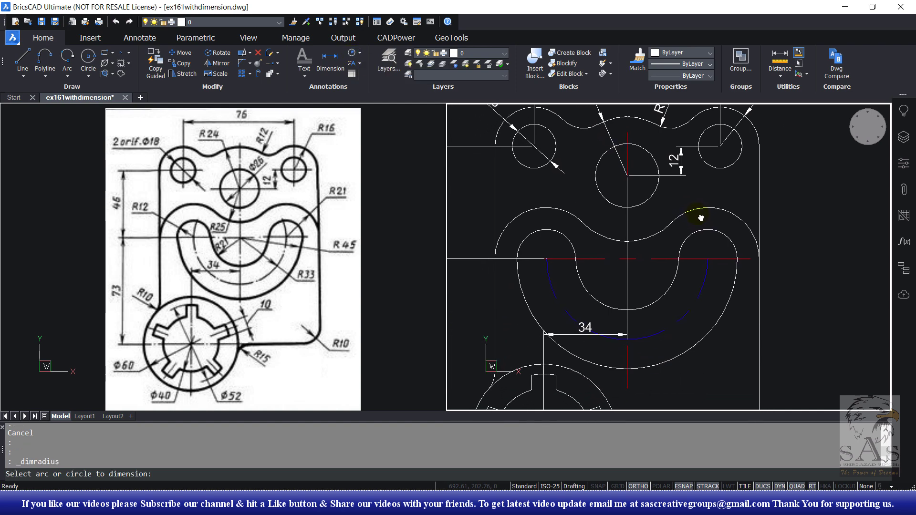
middle_click_drag(725, 299, 717, 305)
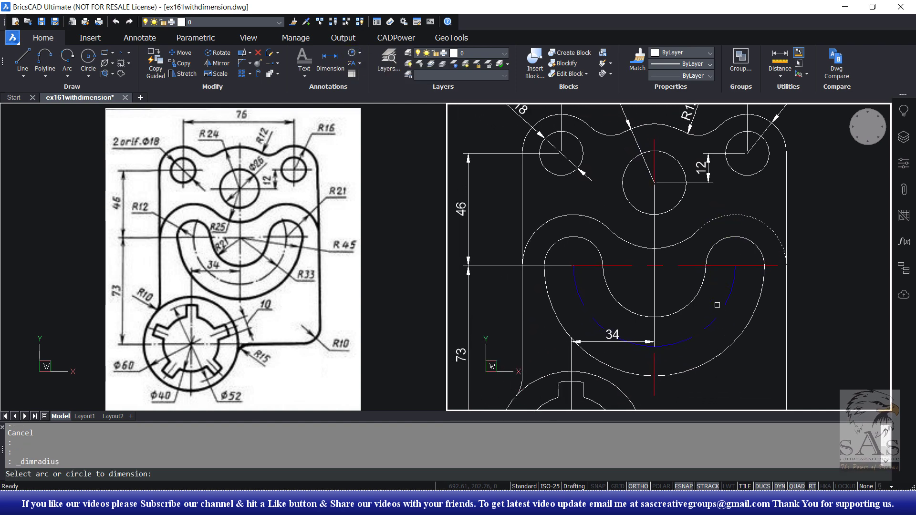
left_click(768, 233)
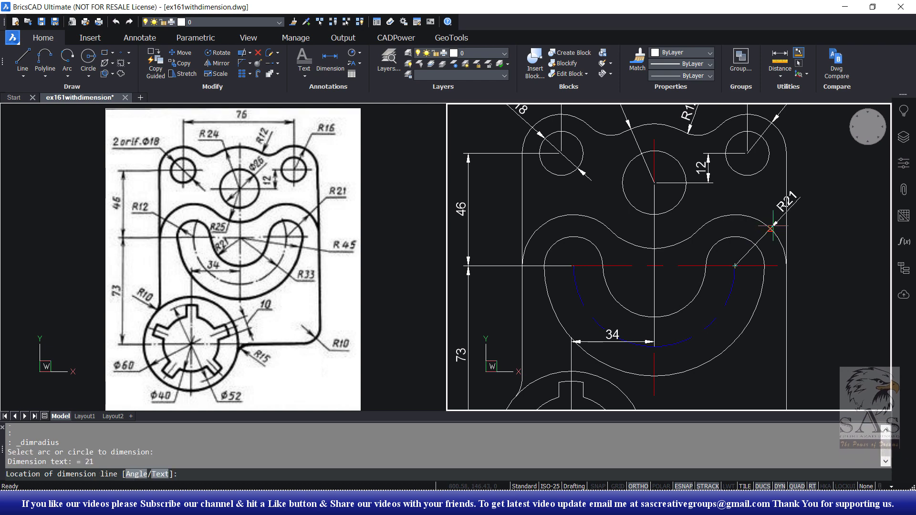
left_click(821, 187)
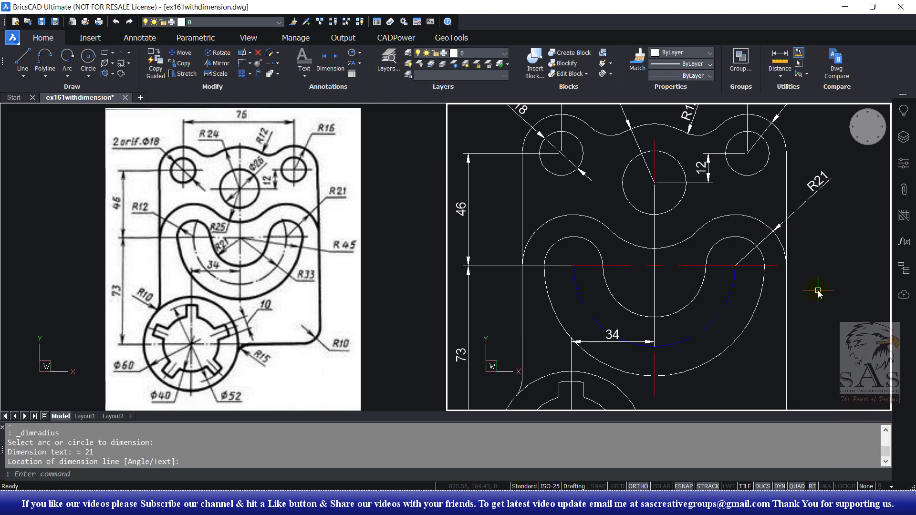
key("Return")
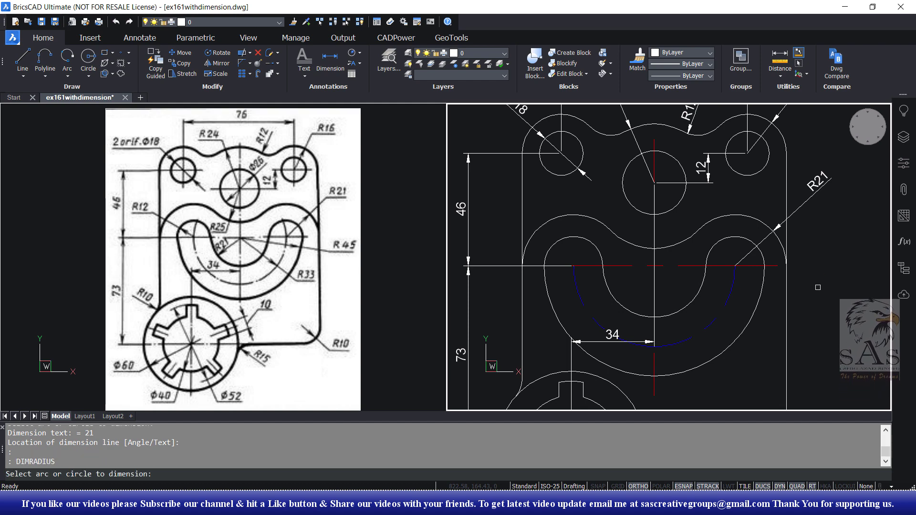
left_click(762, 289)
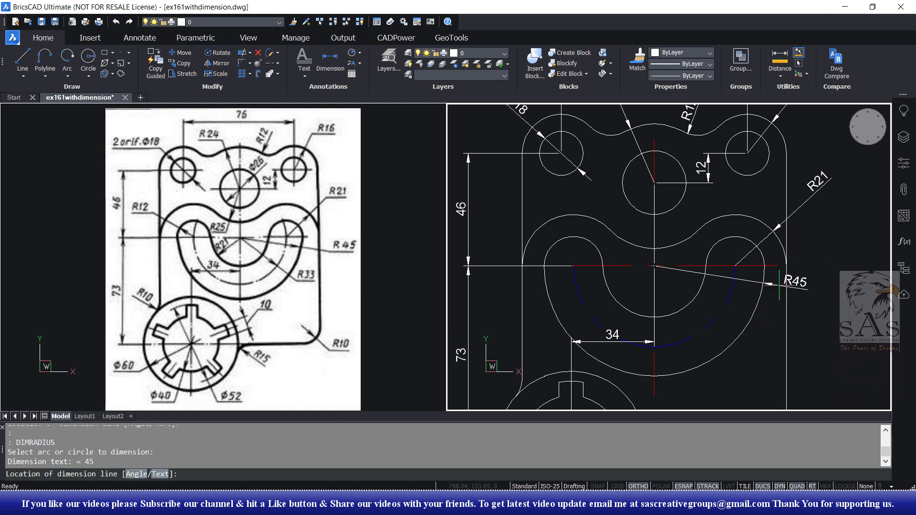
left_click(844, 295)
Add the R33 and inner-slot R21 radii, then pick the R25 arc above the slot
key("Return")
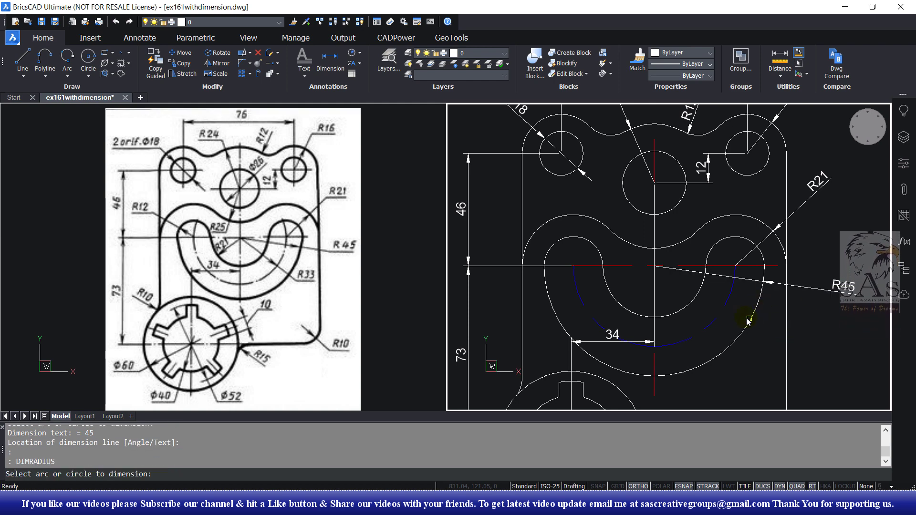
left_click(729, 305)
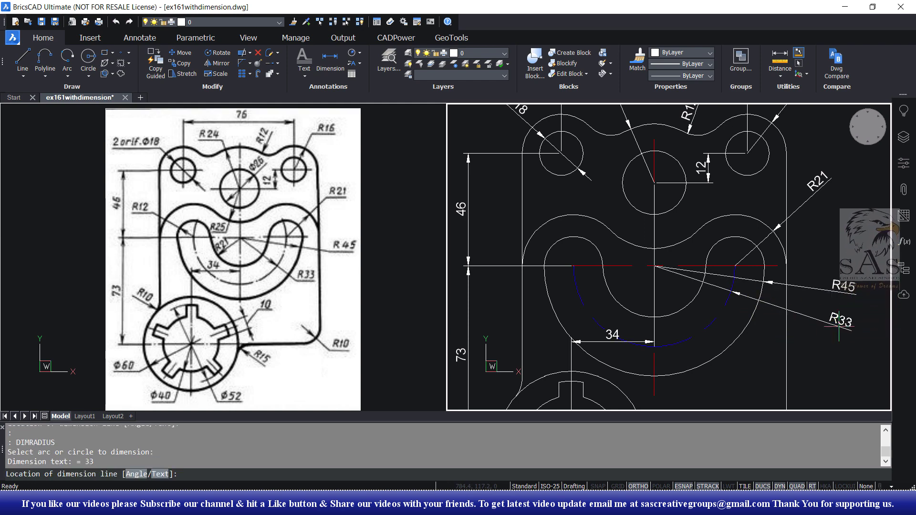
left_click(845, 340)
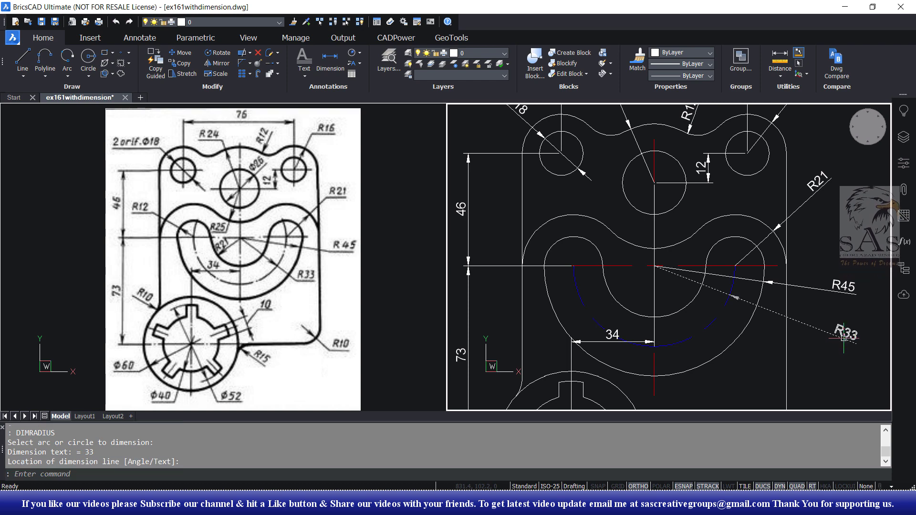
key("Return")
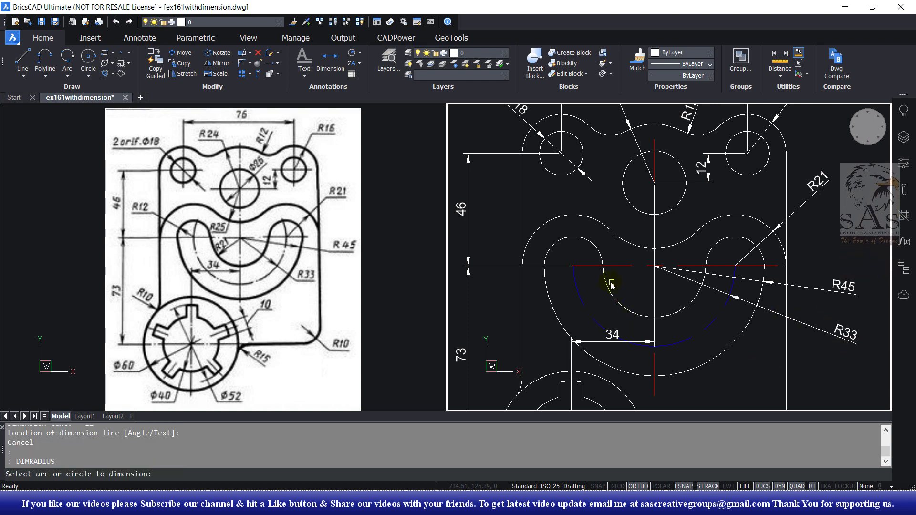
left_click(622, 305)
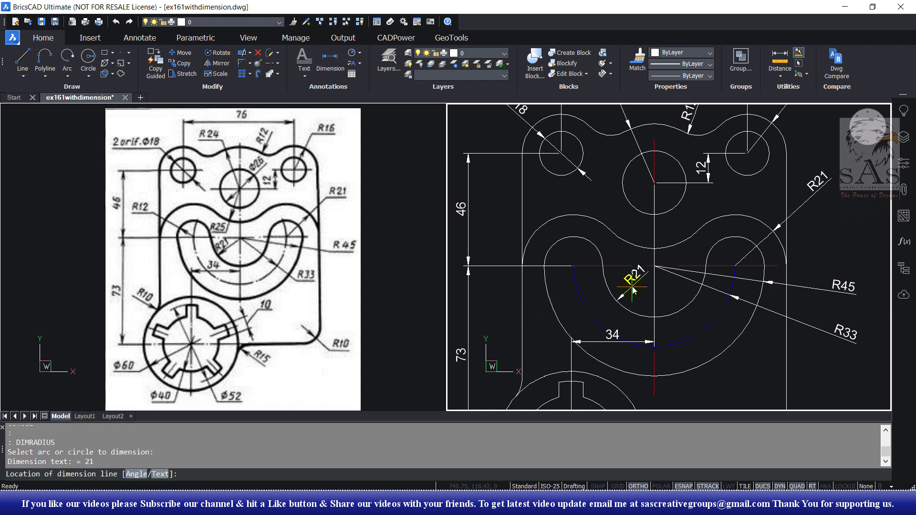
left_click(633, 294)
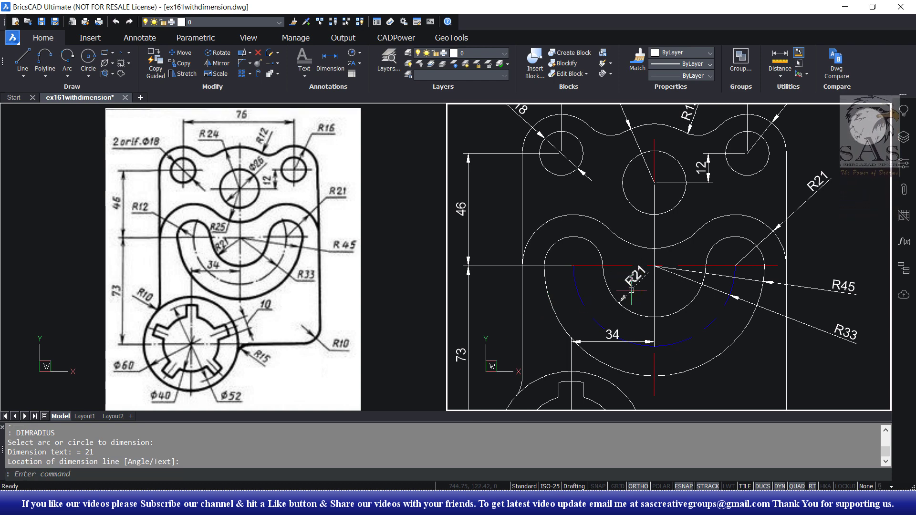
key("Return")
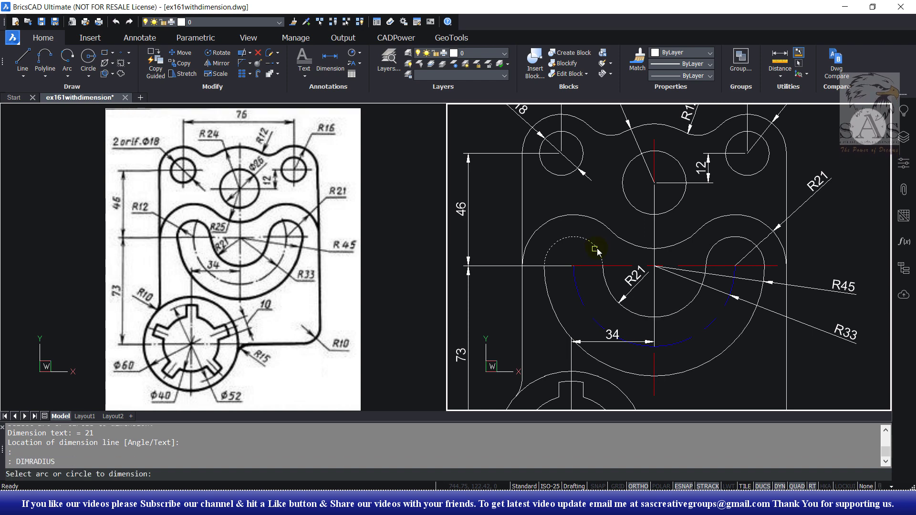
left_click(630, 246)
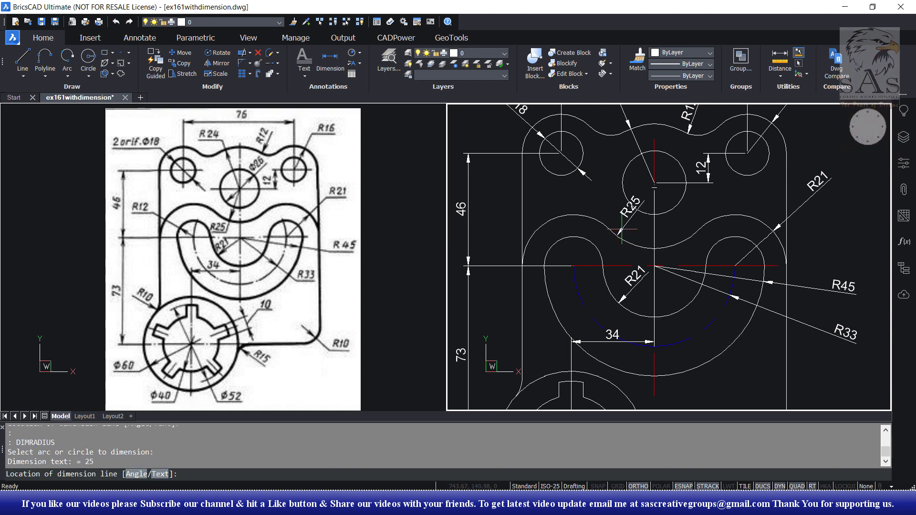
Place the R25 radius dimension and the lower-right R10 fillet radius
left_click(628, 237)
key("Return")
scroll(558, 249, "down", 2)
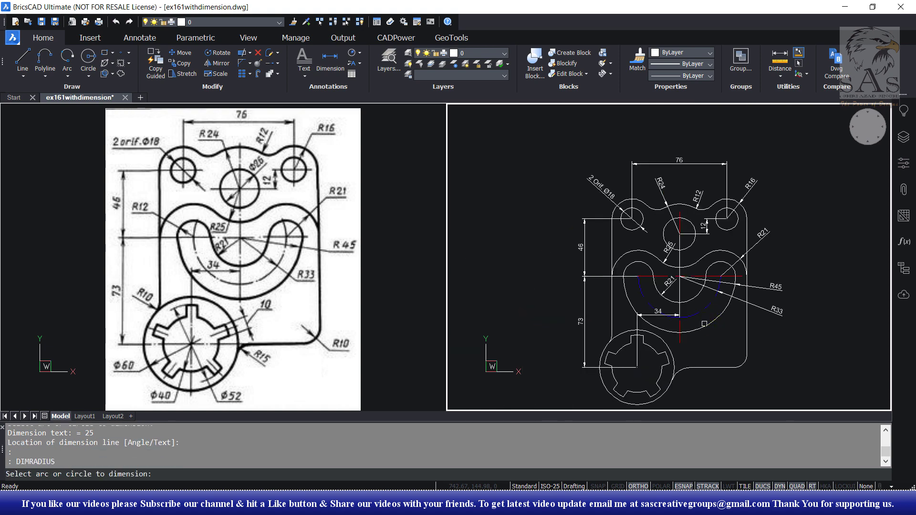
scroll(620, 286, "up", 1)
middle_click_drag(680, 280, 669, 260)
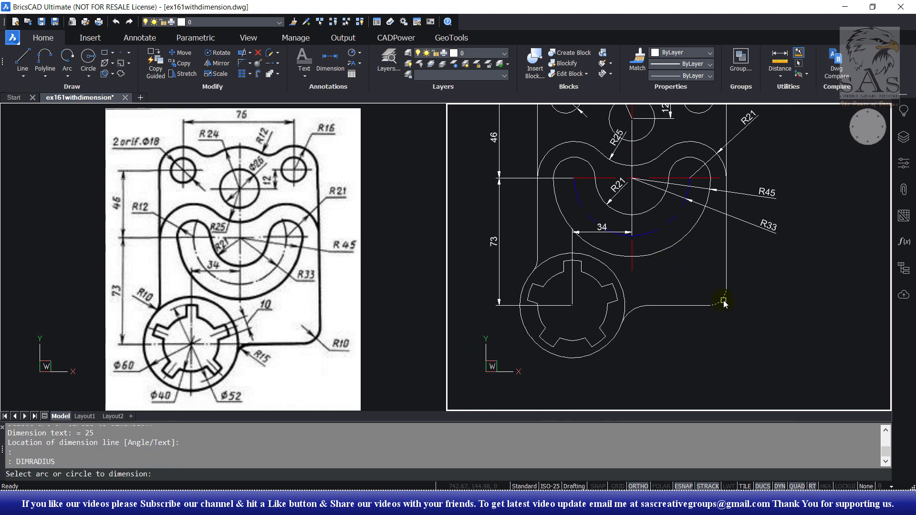
left_click(753, 307)
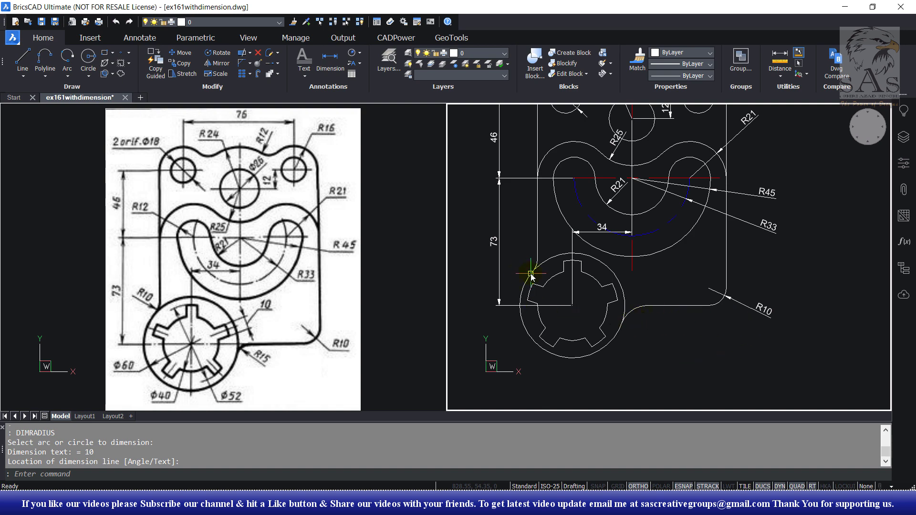
Add the left R10 and the R15 fillet radii, then frame the 10 dimension on the reference
key("Return")
scroll(532, 269, "up", 5)
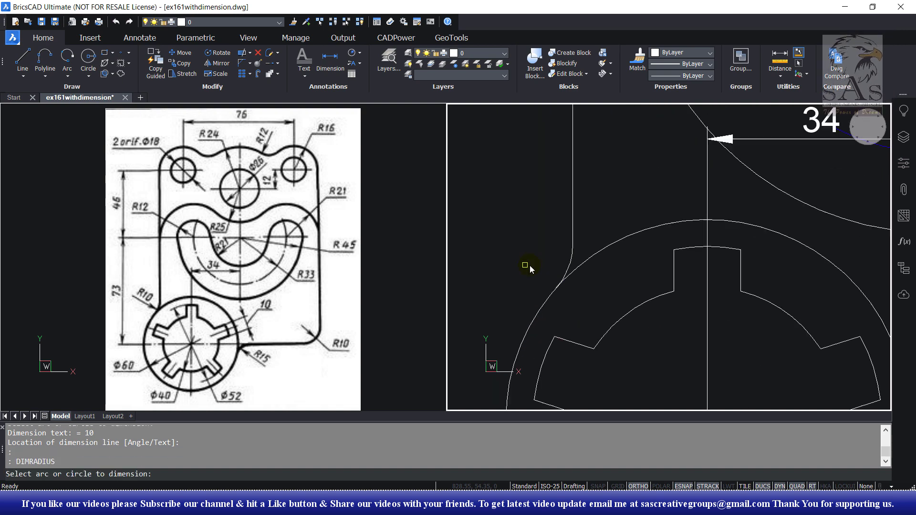
left_click(568, 272)
scroll(554, 265, "down", 2)
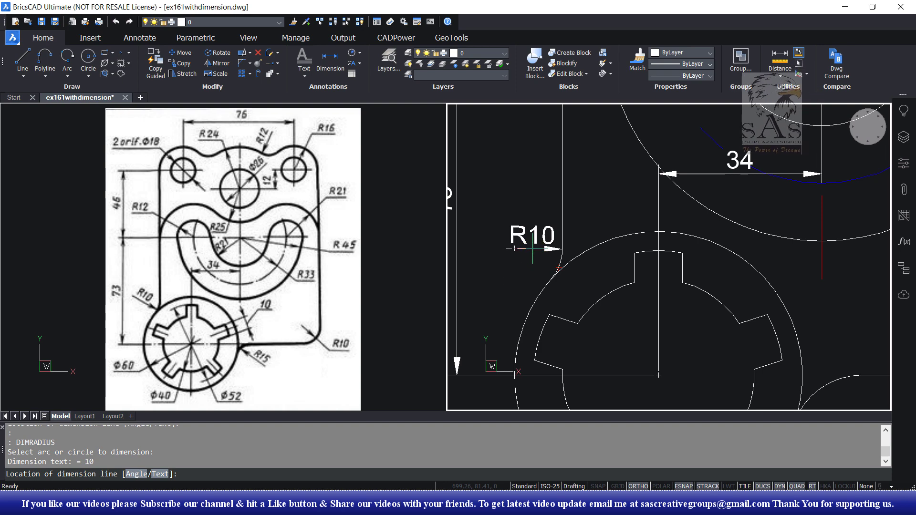
left_click(528, 251)
key("Return")
scroll(528, 250, "down", 2)
scroll(645, 317, "up", 2)
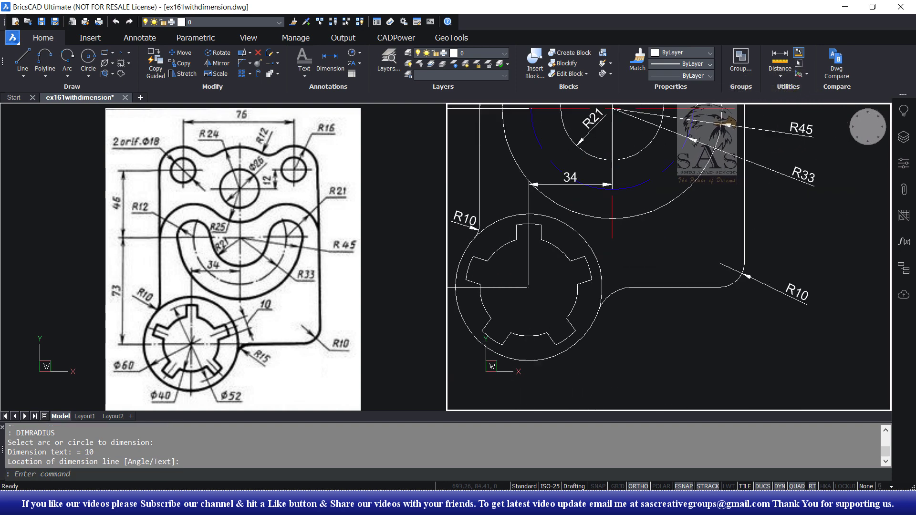
scroll(646, 317, "up", 2)
left_click(645, 298)
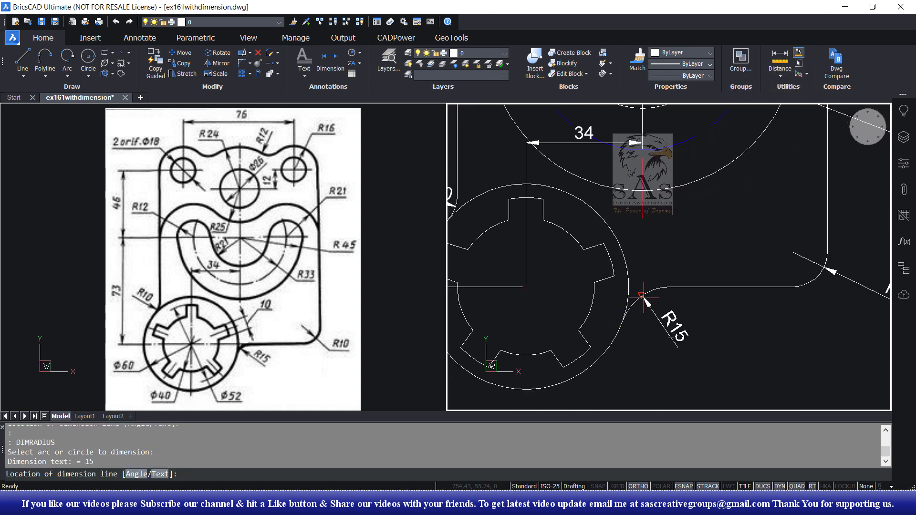
left_click(663, 327)
scroll(663, 327, "down", 3)
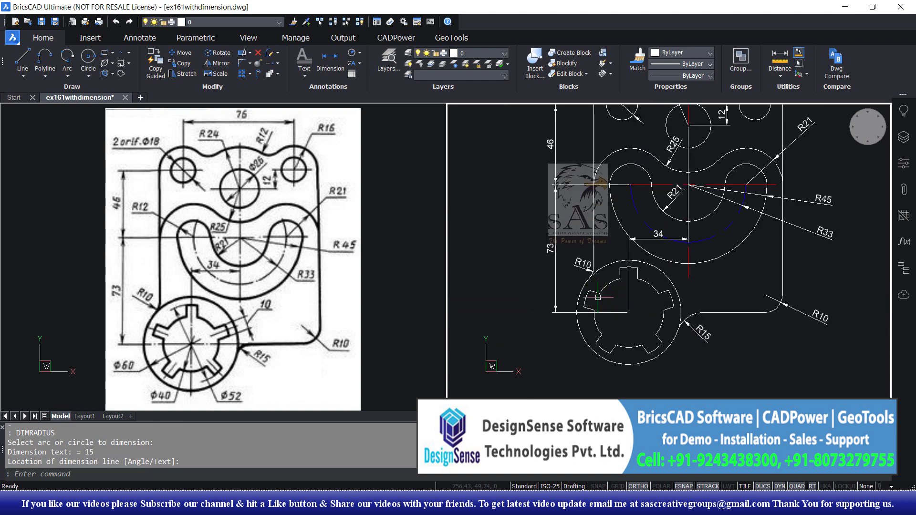
left_click(102, 338)
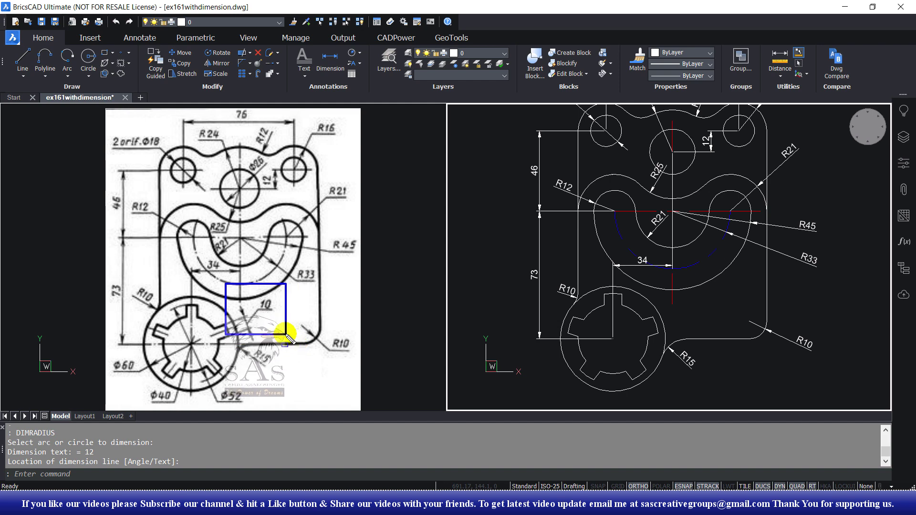
Add an aligned 10 dimension across the key slot corners on the large circle's right side
left_click(359, 52)
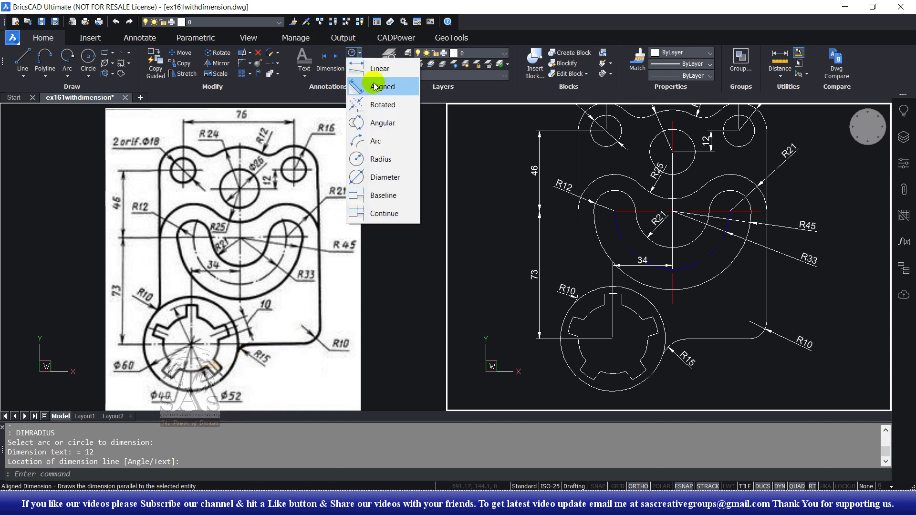
left_click(380, 89)
scroll(661, 353, "up", 5)
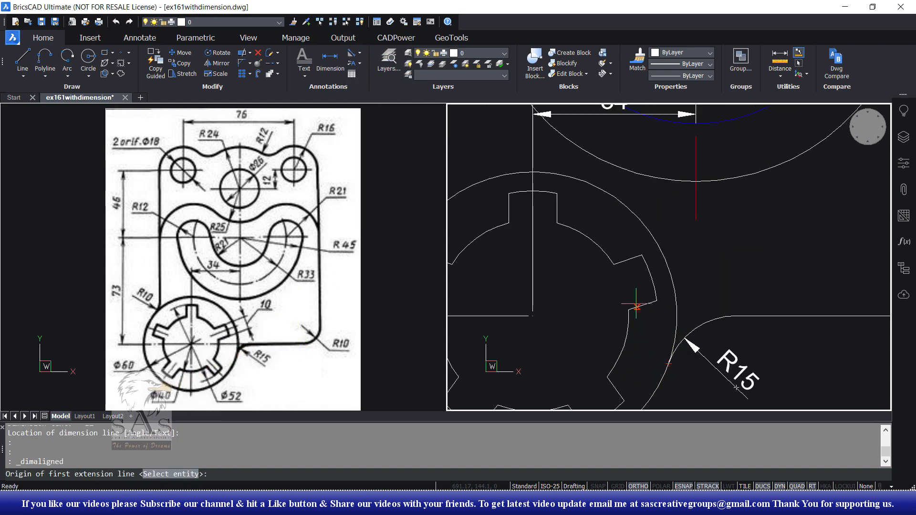
left_click(628, 259)
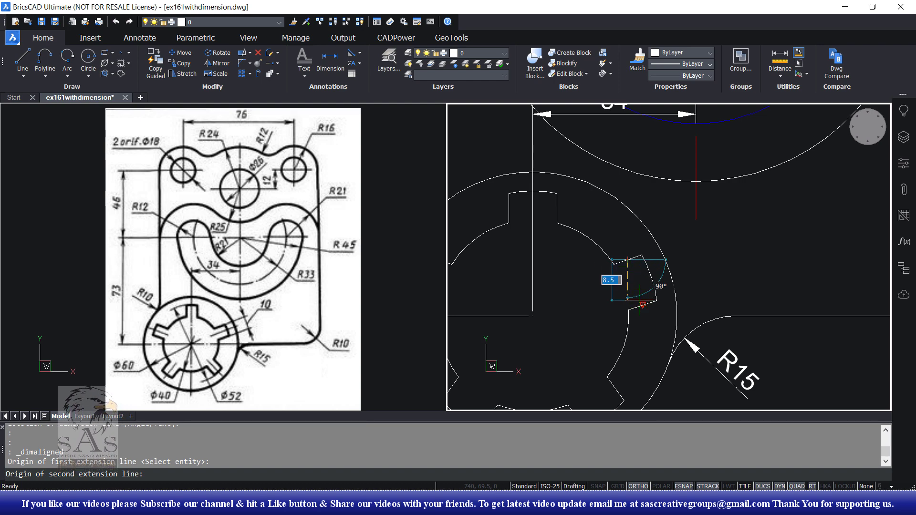
left_click(643, 304)
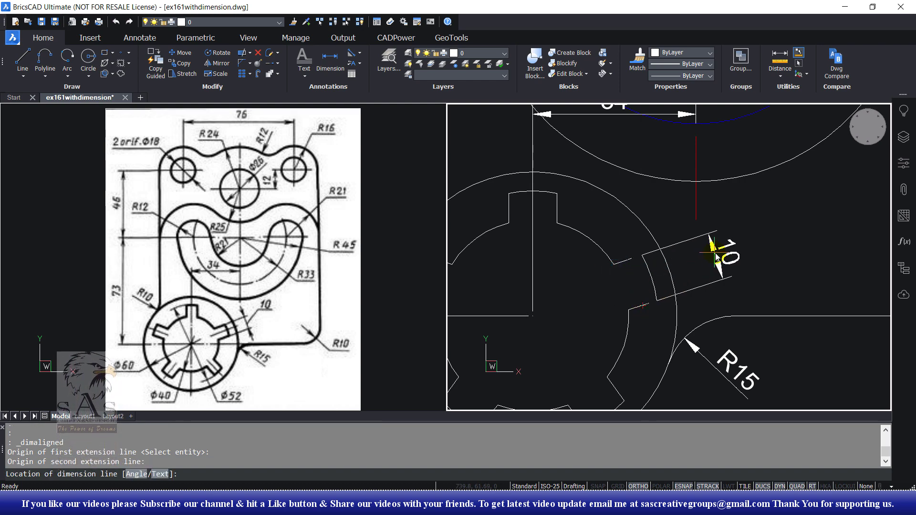
left_click(673, 253)
scroll(663, 256, "down", 3)
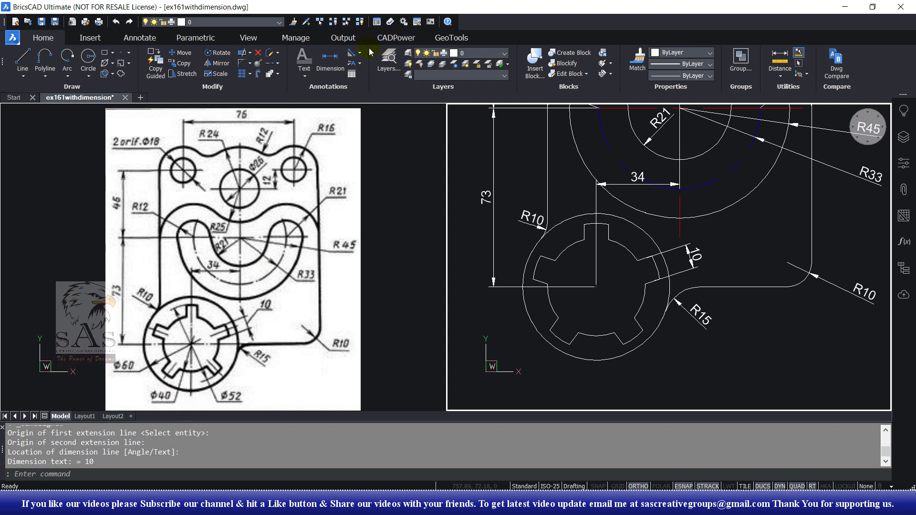
left_click(360, 57)
Place a Ø60 diameter dimension on the large circle at its lower left
left_click(405, 176)
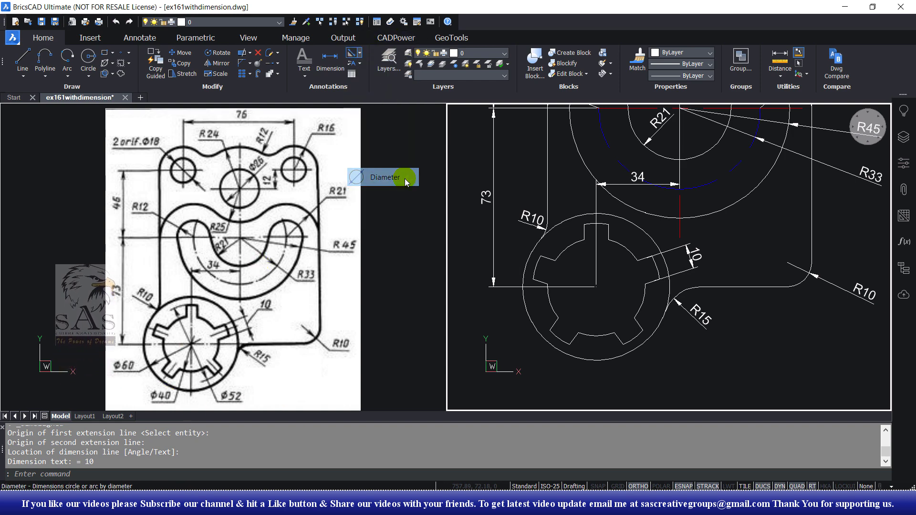
left_click(529, 318)
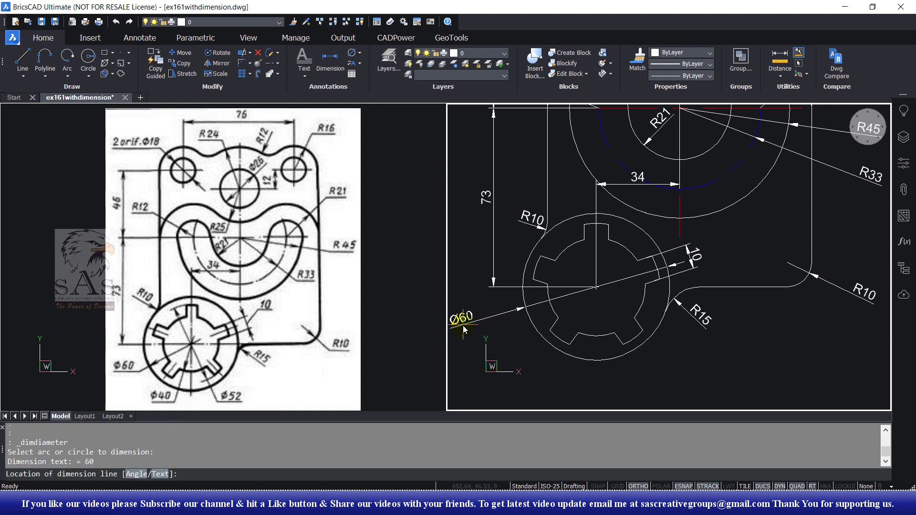
left_click(474, 338)
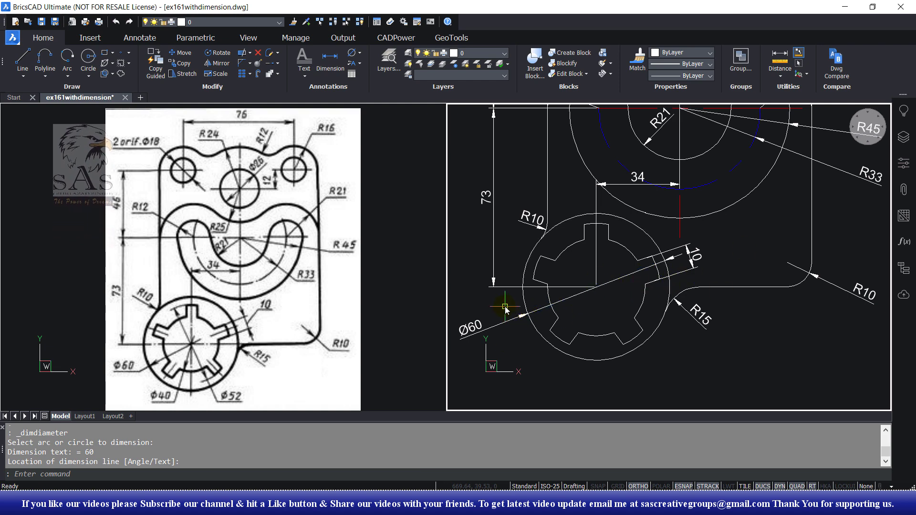
Set the Ø60 dimension's Dim line forced property to Off in Properties
left_click_drag(505, 309, 495, 344)
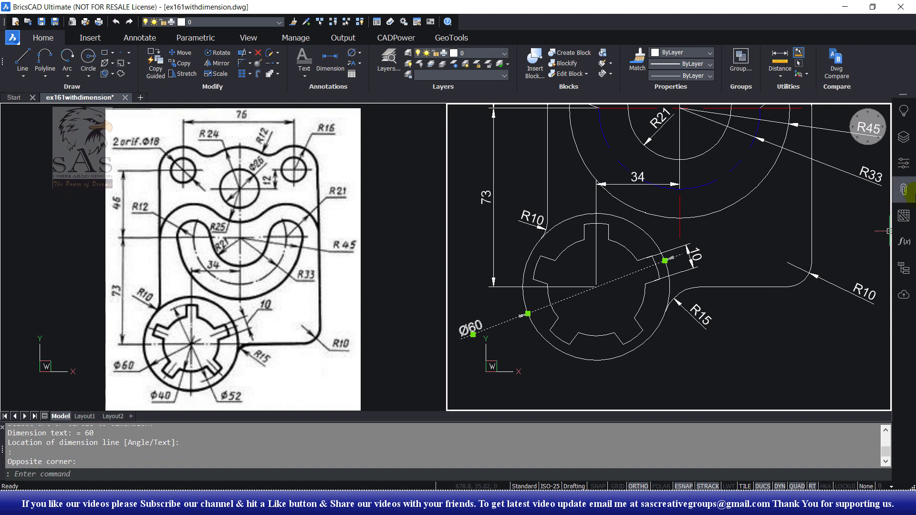
left_click(904, 170)
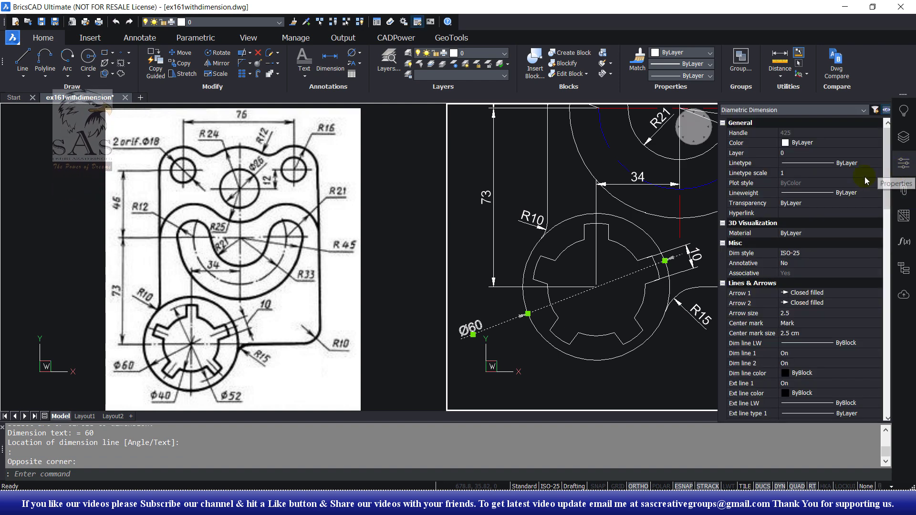
scroll(810, 270, "down", 3)
scroll(808, 277, "down", 3)
scroll(809, 278, "down", 2)
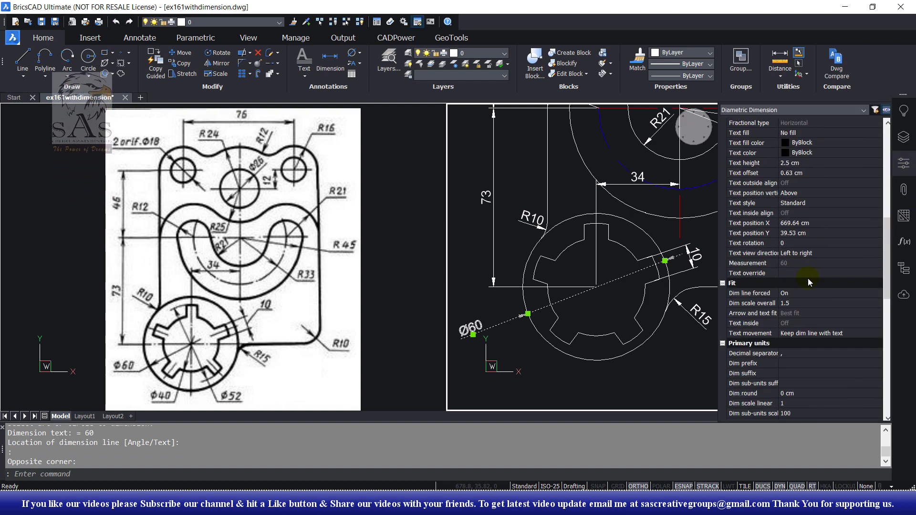
left_click_drag(825, 306, 853, 303)
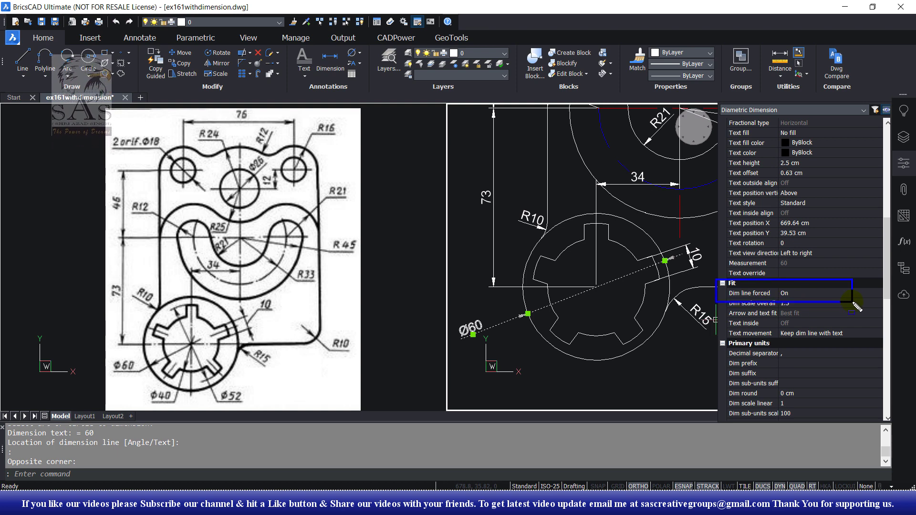
left_click(809, 293)
left_click(796, 302)
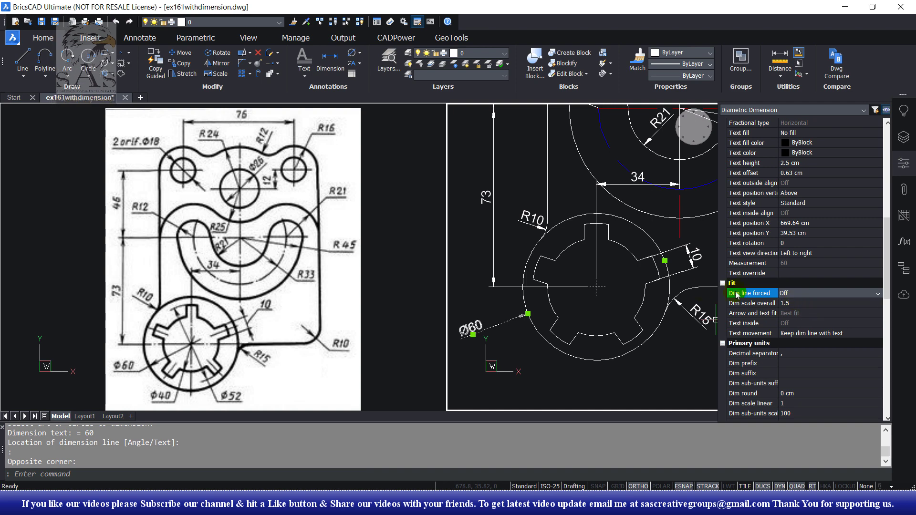
key("Escape")
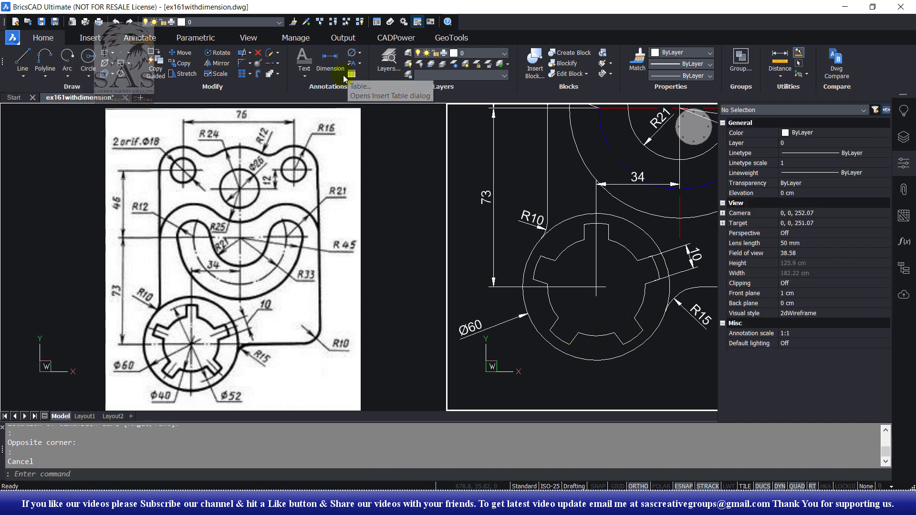
Add a Ø40 diameter dimension below the notched hub with Dim line forced set to Off
left_click(355, 56)
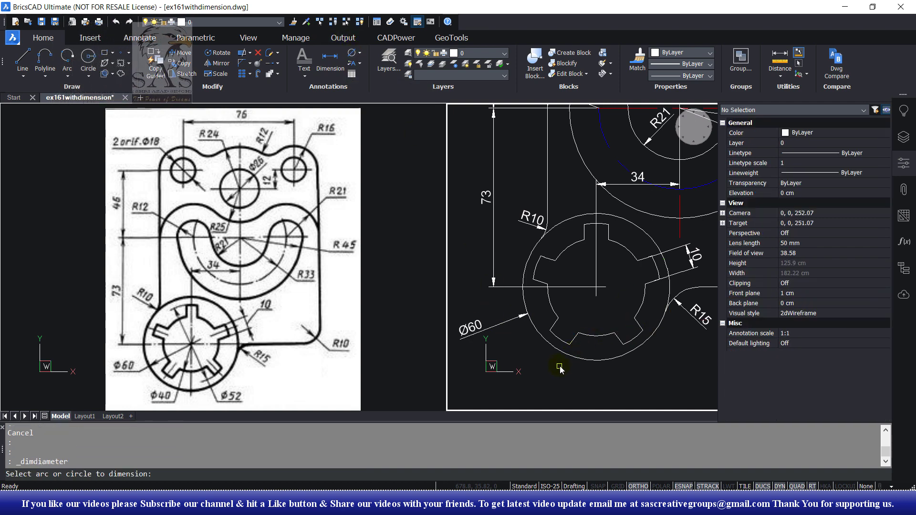
left_click(596, 340)
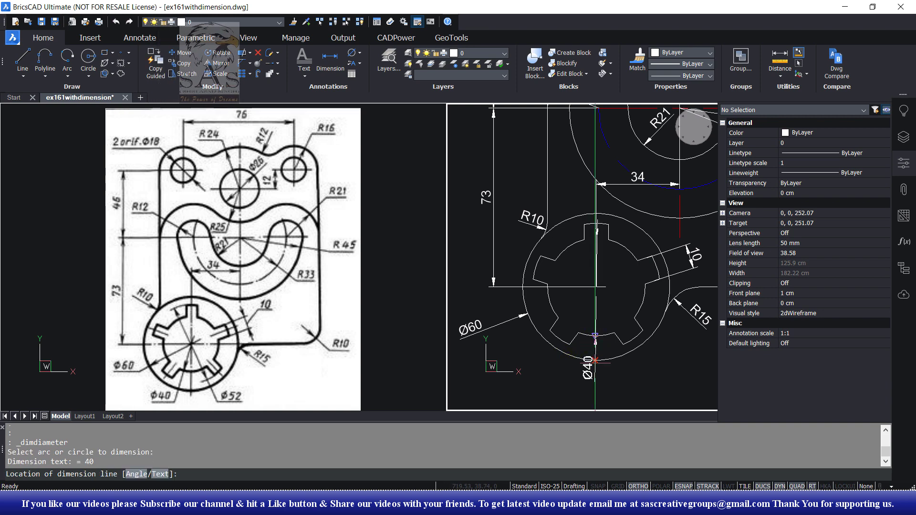
left_click(553, 393)
left_click(584, 391)
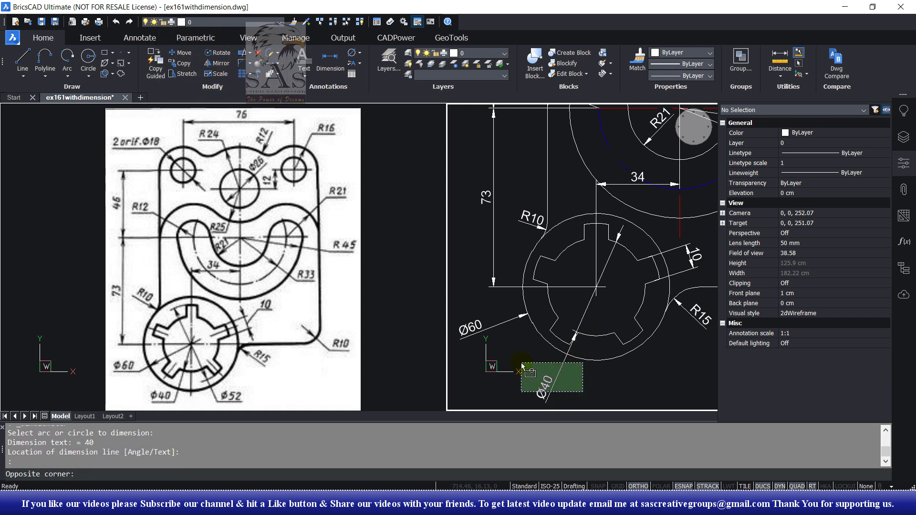
left_click(523, 367)
scroll(753, 271, "down", 10)
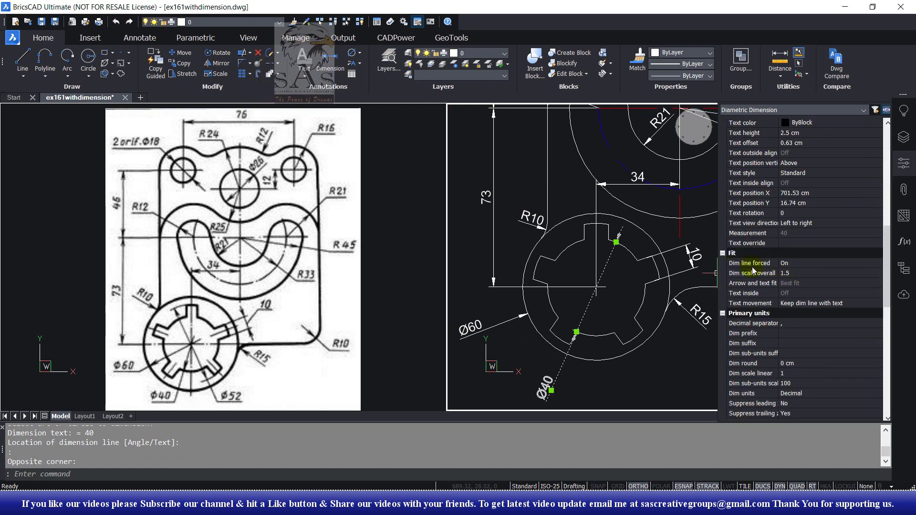
left_click(817, 265)
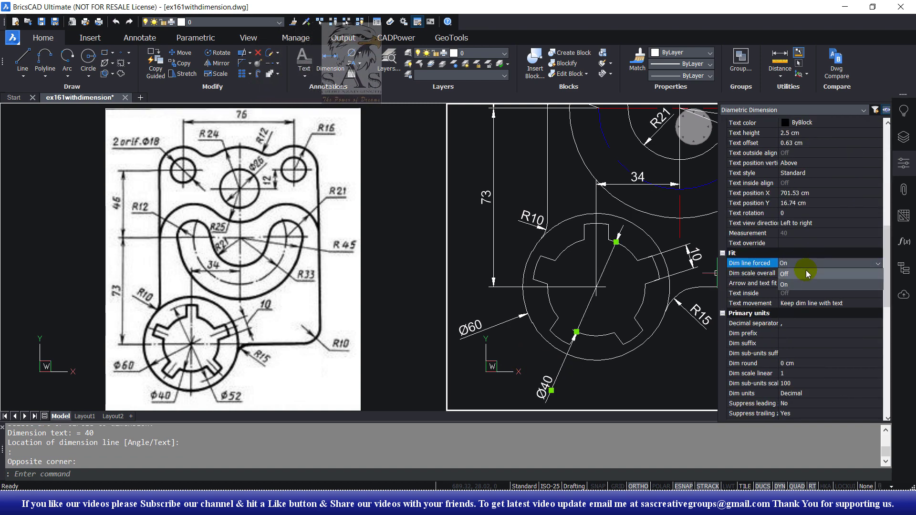
left_click(802, 284)
Add a Ø52 diameter dimension below the hub
left_click(352, 54)
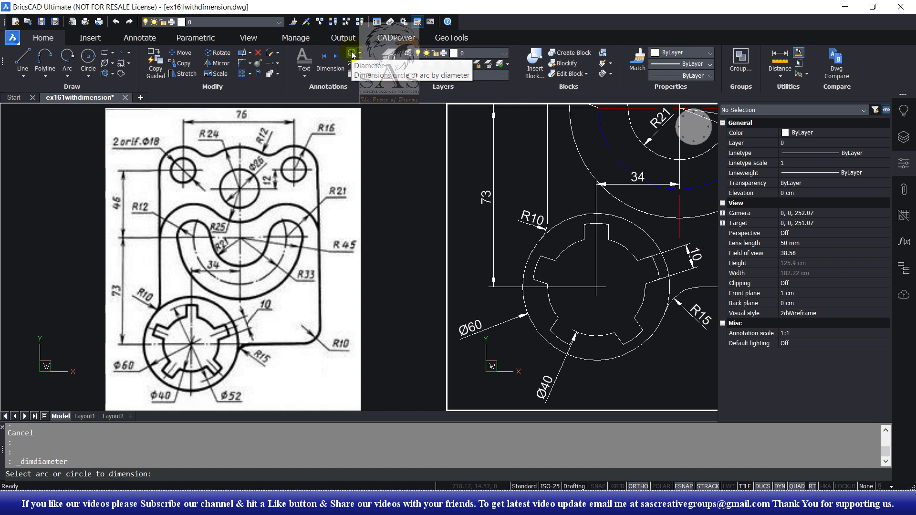
left_click(635, 341)
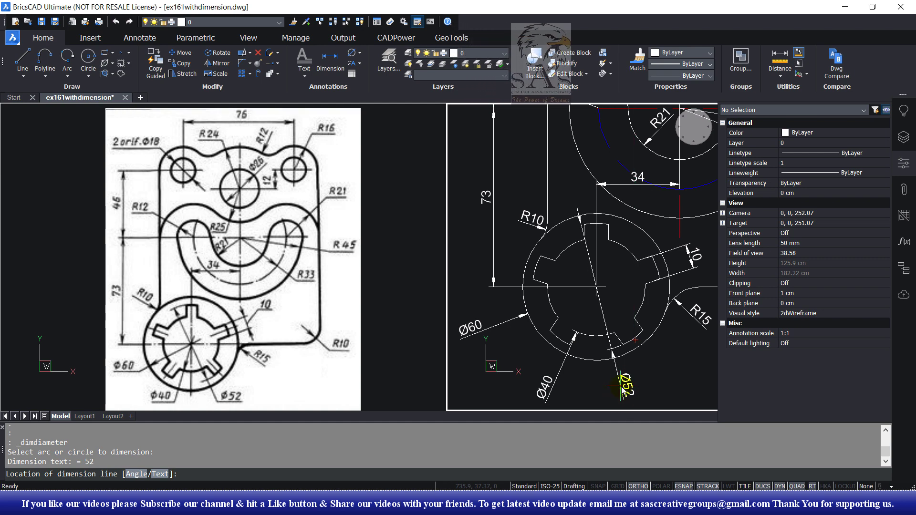
left_click(623, 388)
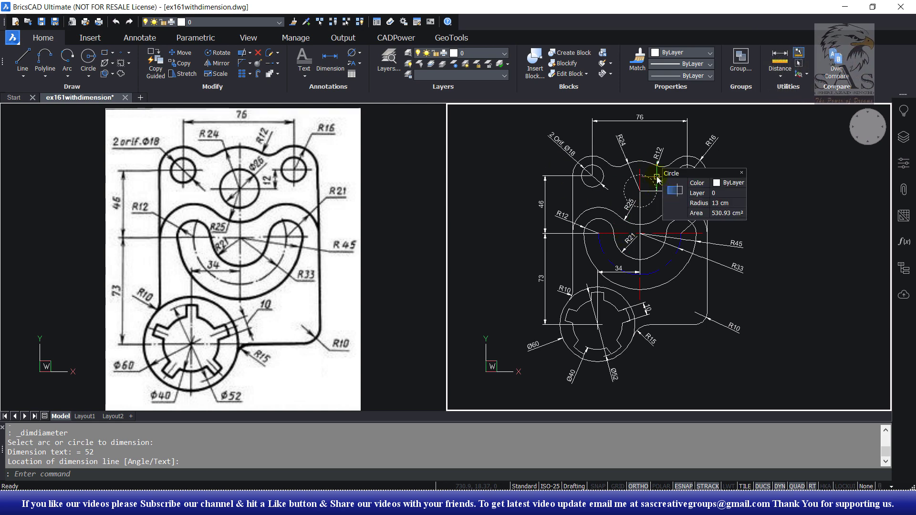
Add a Ø26 diameter dimension above the small central upper circle
left_click(354, 56)
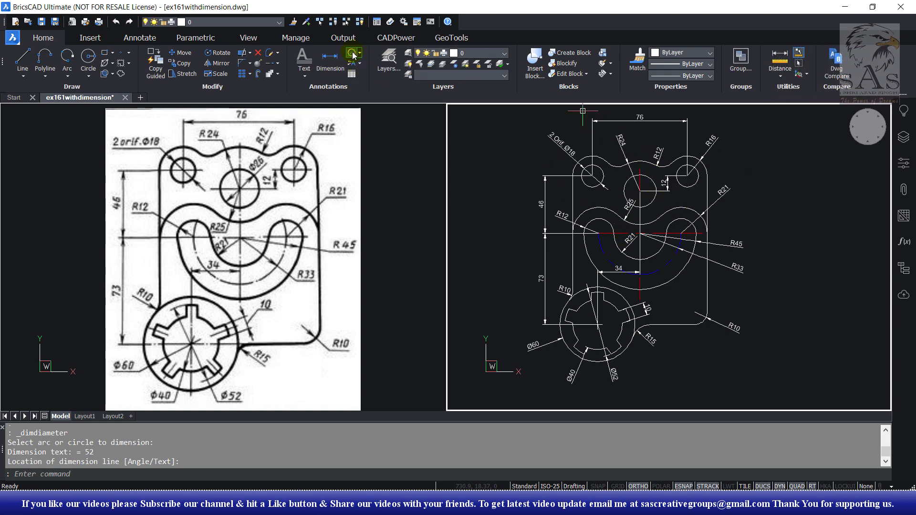
scroll(634, 186, "up", 4)
left_click(619, 181)
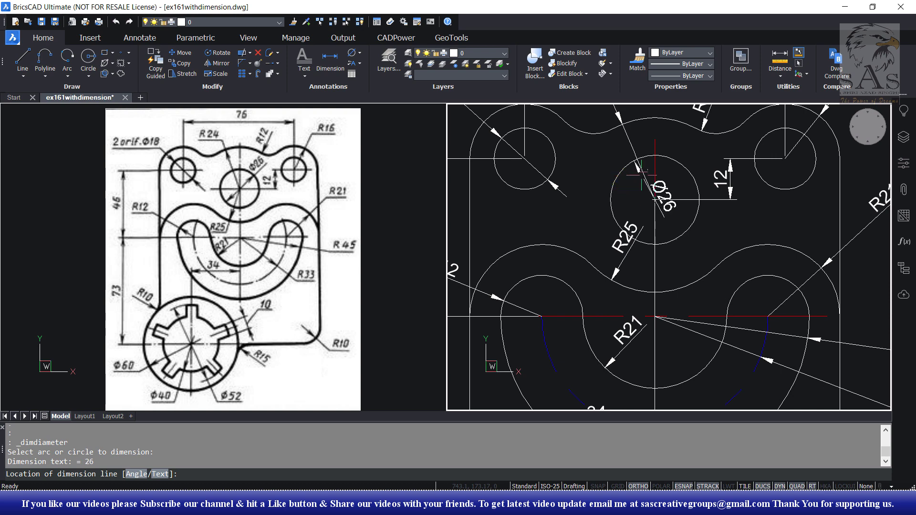
scroll(635, 151, "down", 2)
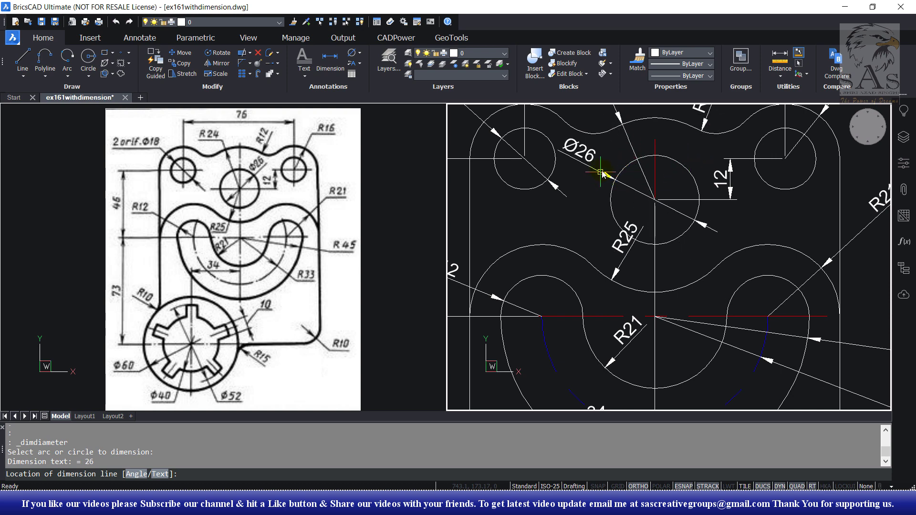
left_click(599, 168)
scroll(649, 176, "down", 2)
middle_click_drag(648, 176, 651, 209)
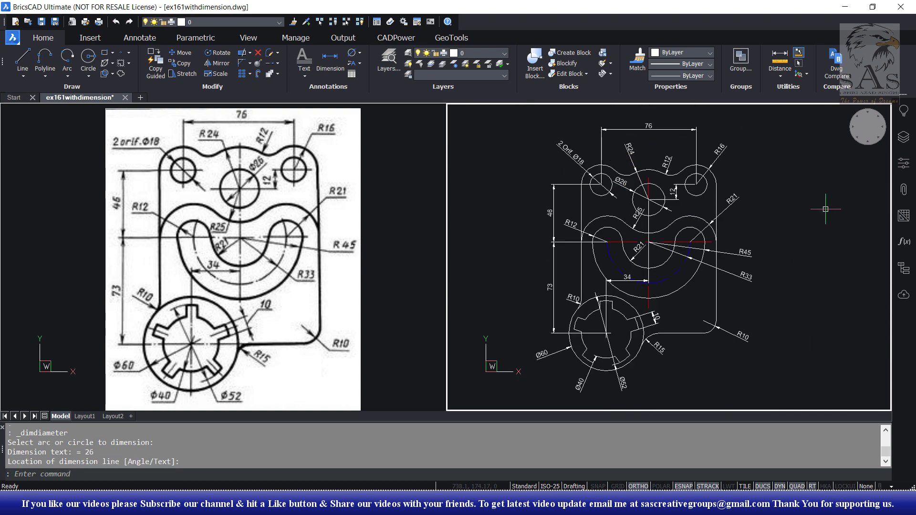